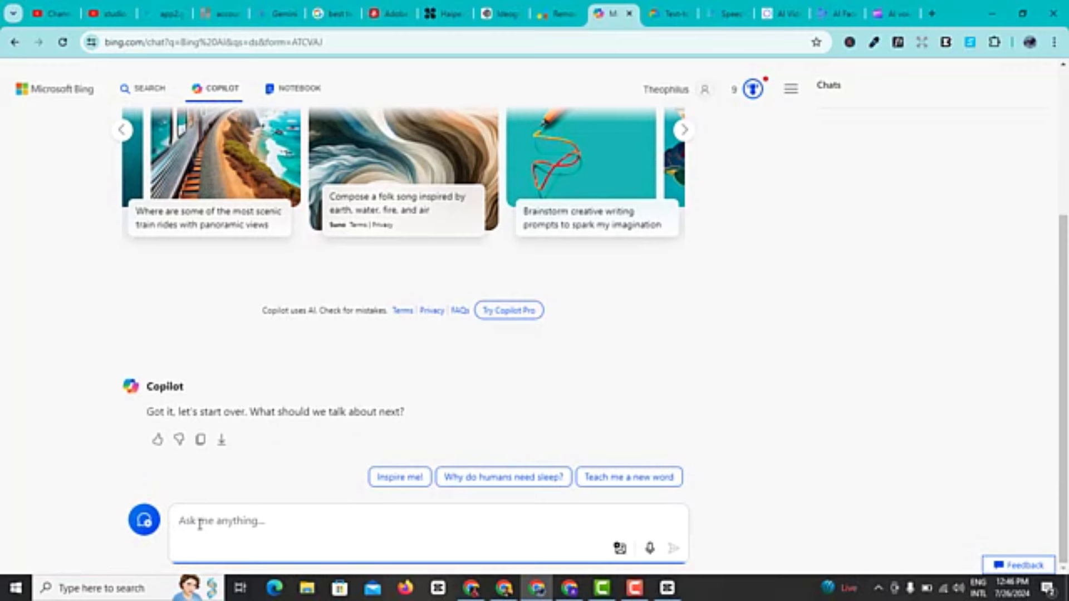
- Ask Copilot to create an image of a young African woman, Amaka, in a colorful traditional dress walking toward a stream with an empty clay pot
type("create an ")
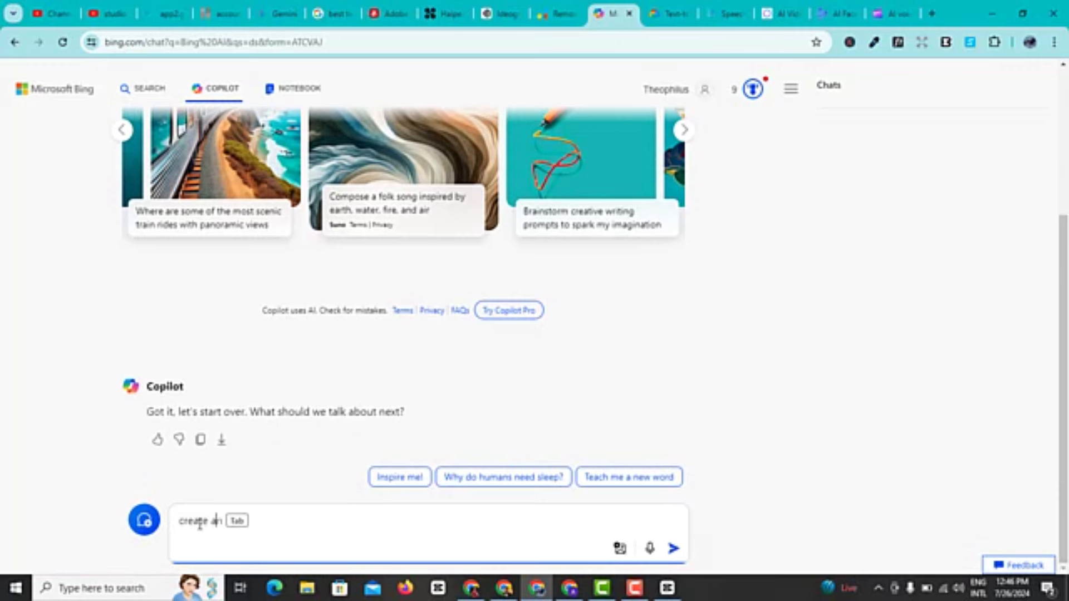
type("image")
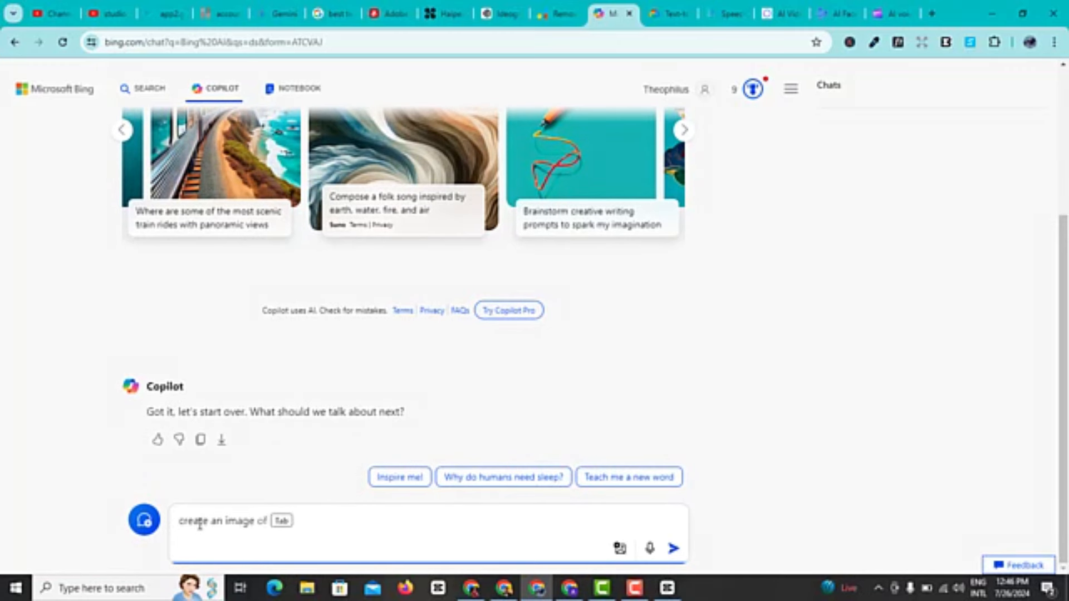
type("A young African woman, Amaka, with long, flowing hair and wearing a vibrant, colorful traditional dress, walks toward a serene stream surrounded by lush greenery and sunlight filtering through the trees. She carries an empty clay pot, her expression is joyful and anticipatory.")
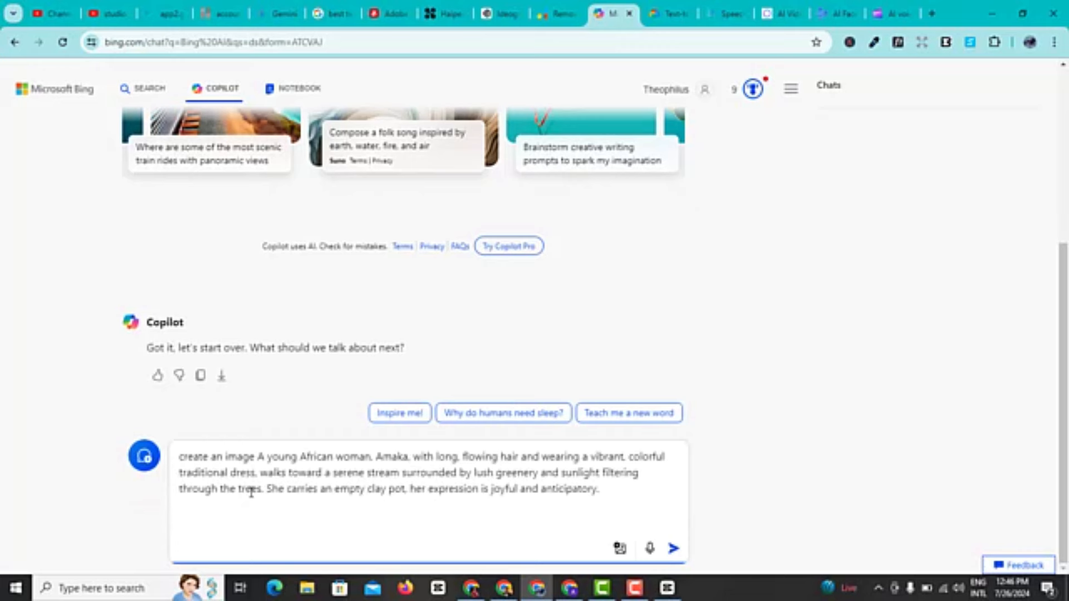
left_click(258, 458)
type("of")
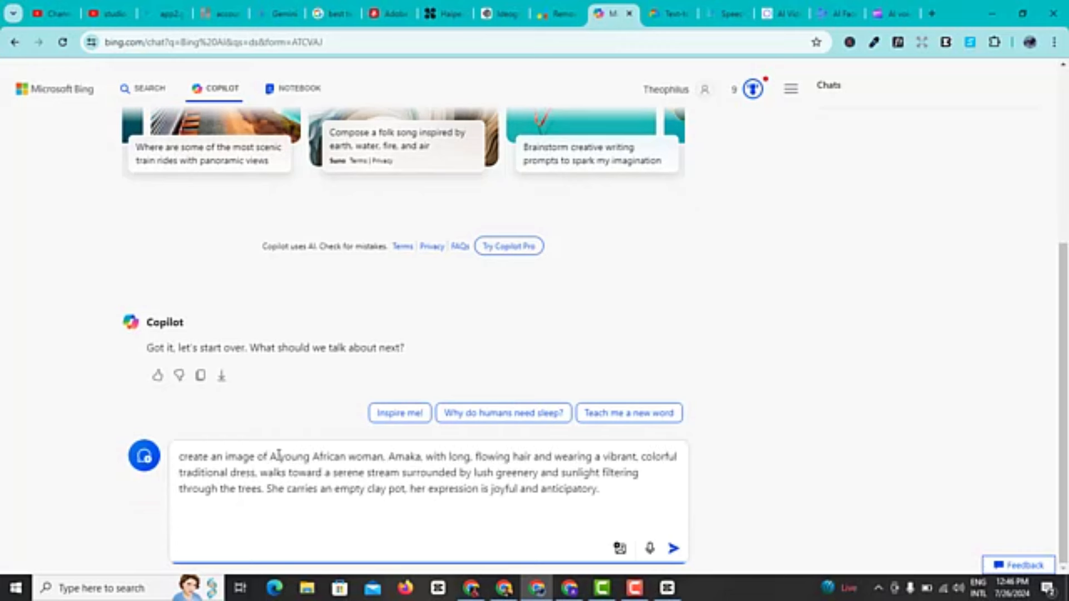
left_click(673, 549)
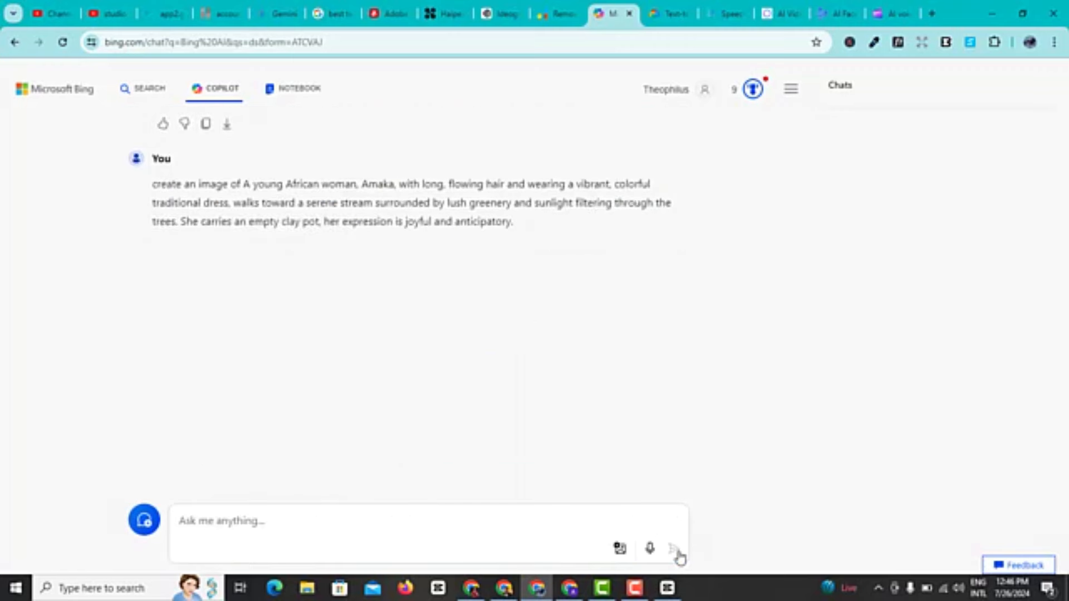
left_click(638, 589)
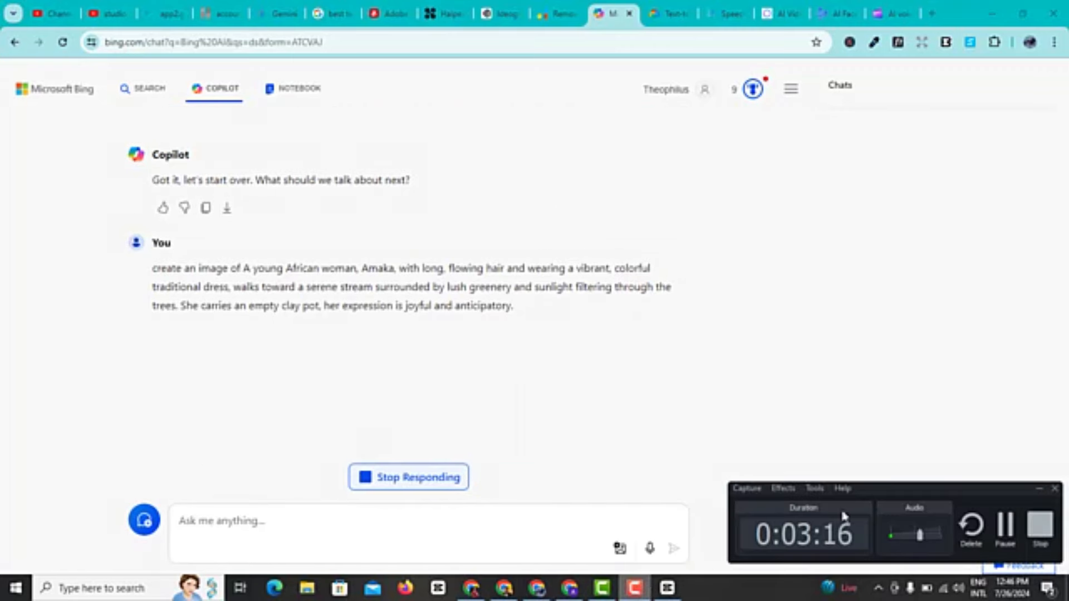
left_click(1005, 525)
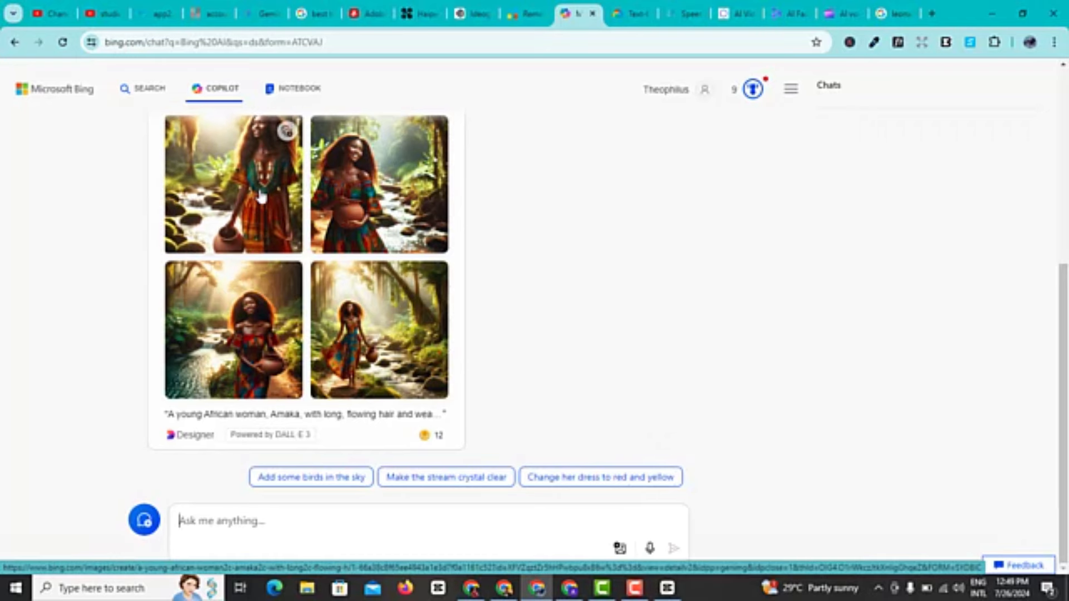
- Browse the four generated images at full size, download the third one with the red off-shoulder dress, and return to the chat
left_click(262, 198)
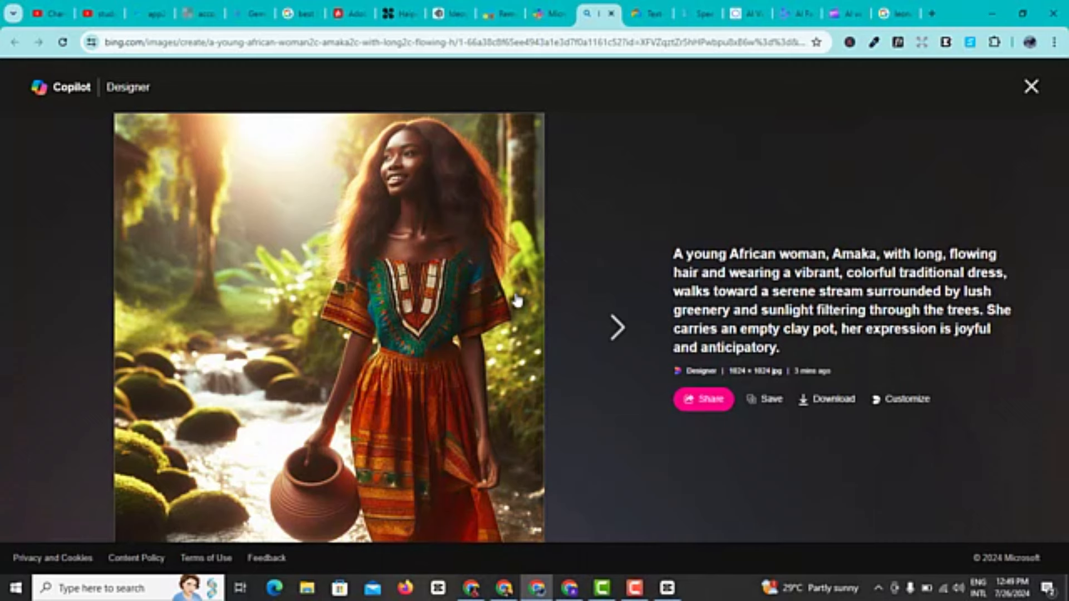
left_click(612, 329)
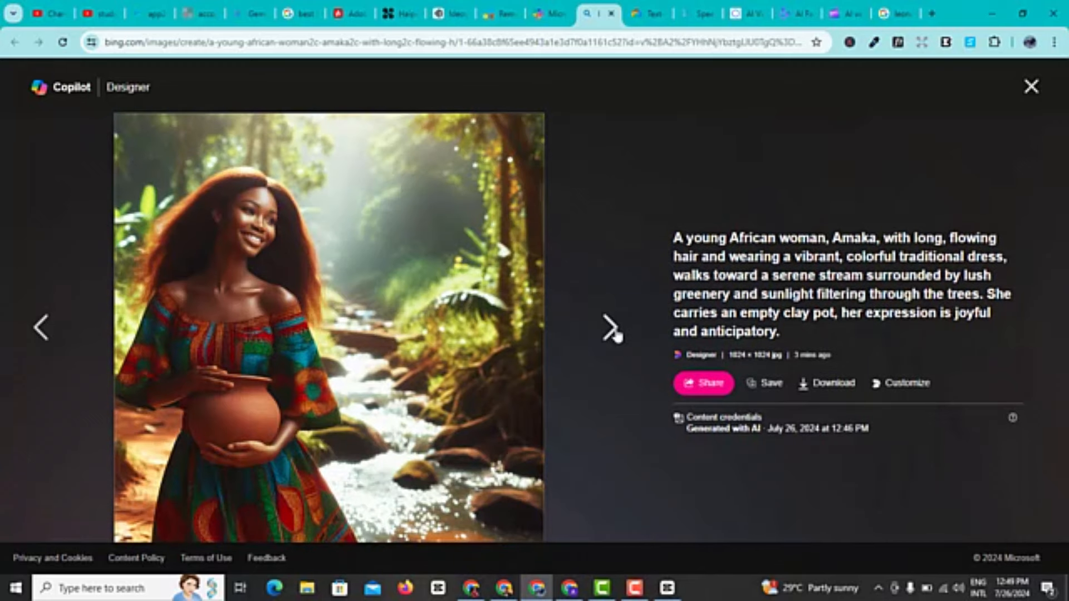
left_click(611, 329)
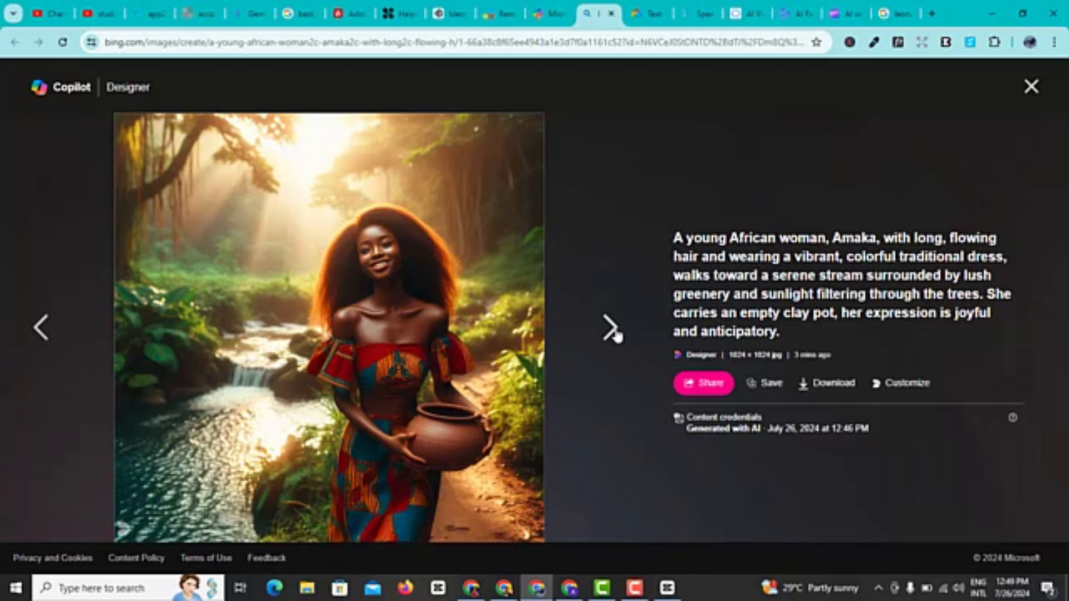
left_click(613, 330)
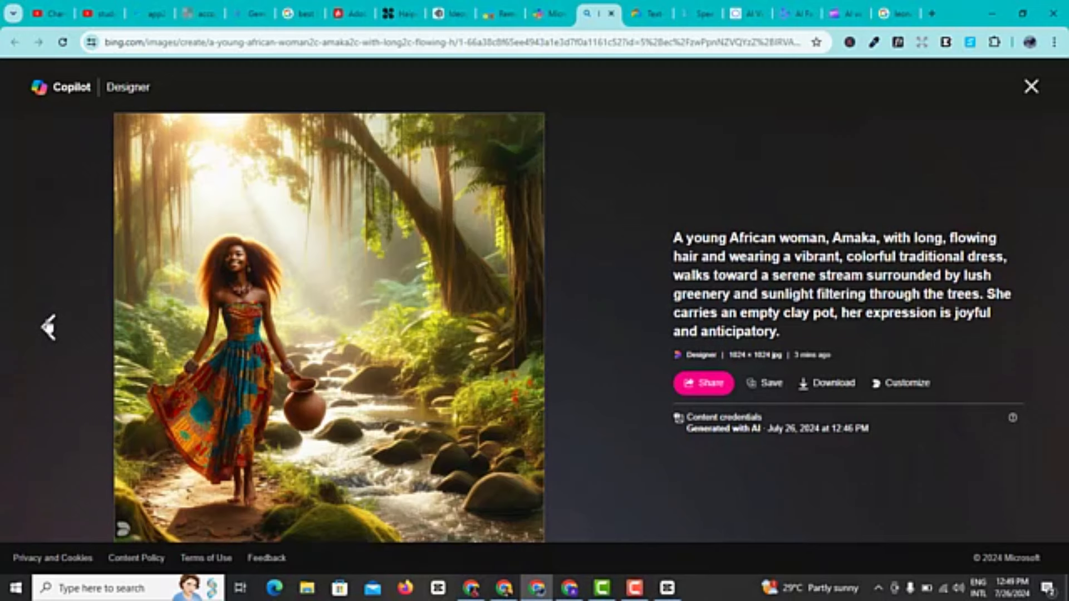
left_click(46, 330)
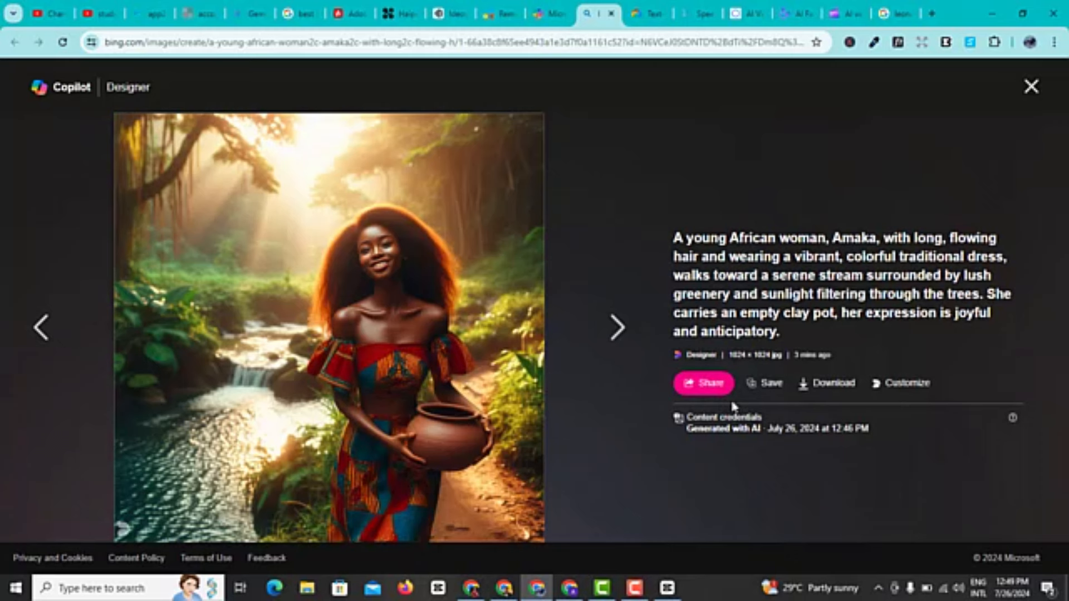
left_click(841, 386)
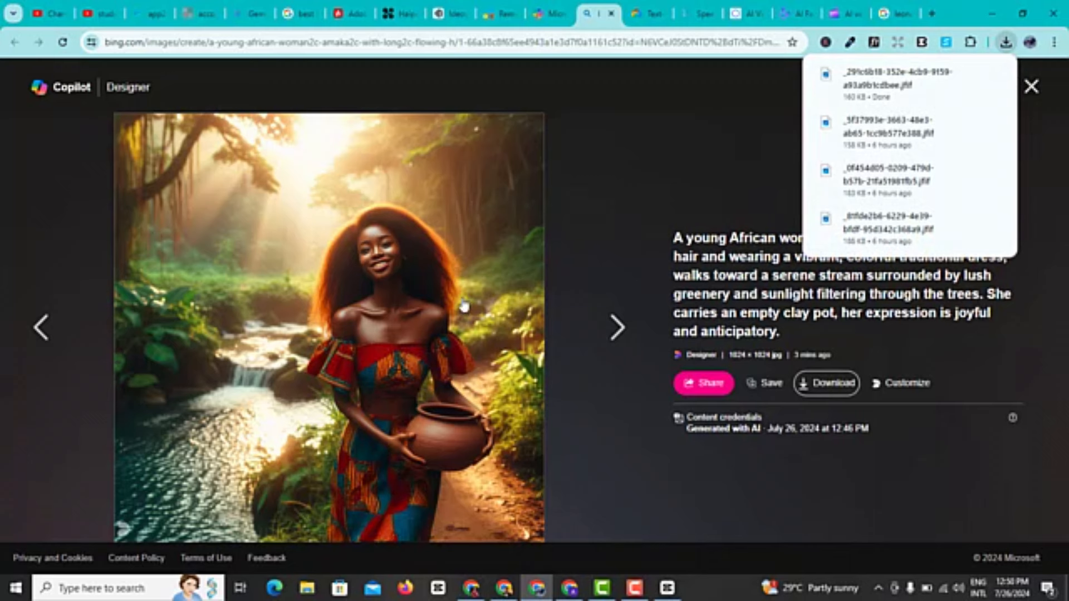
left_click(517, 63)
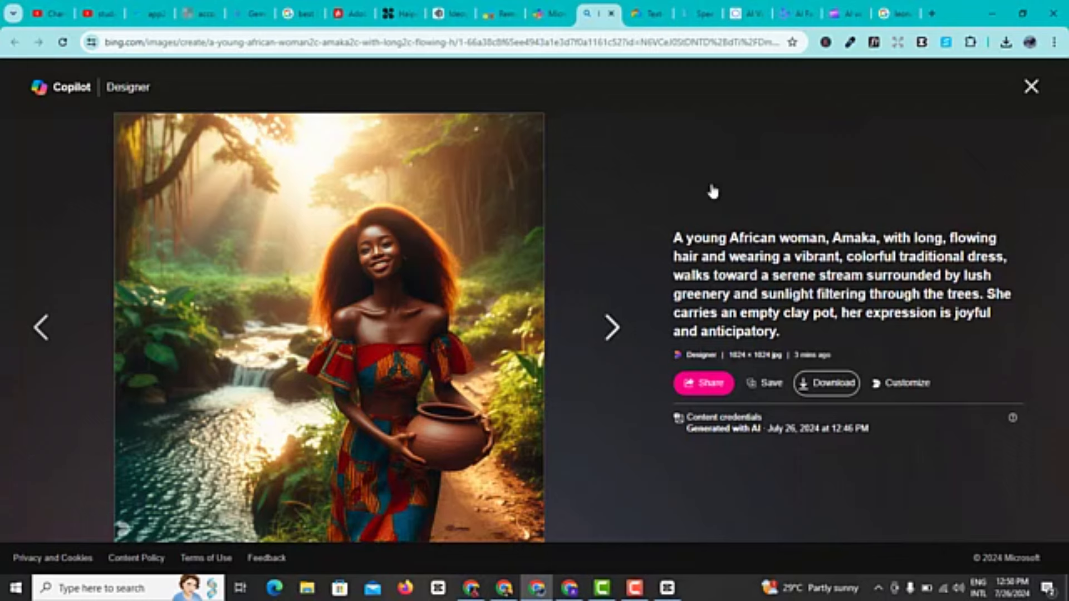
left_click(1031, 87)
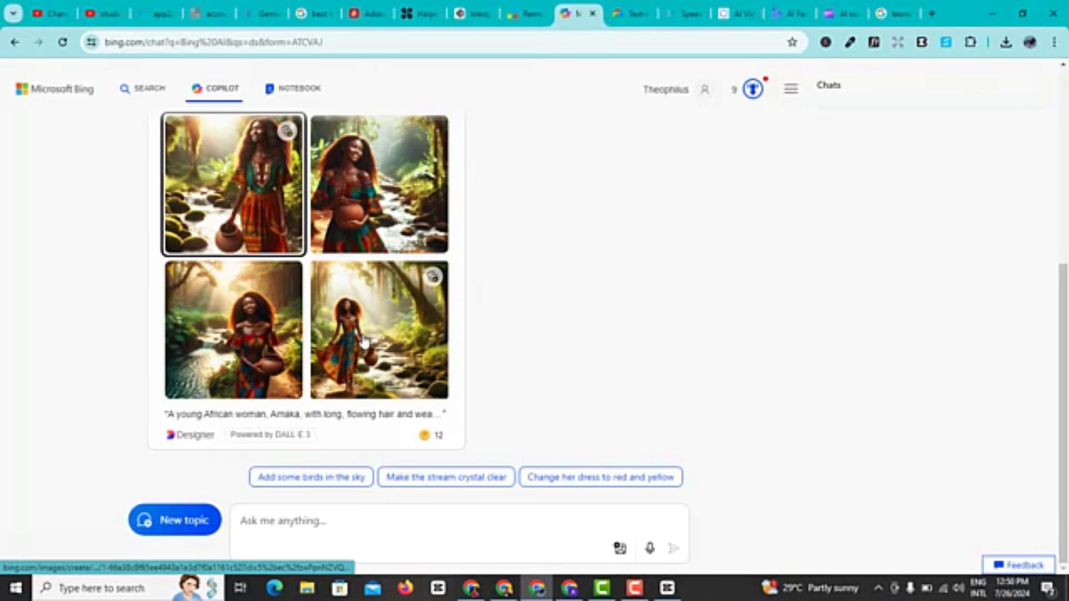
- Download the first and second generated images from the full-size view
left_click(256, 218)
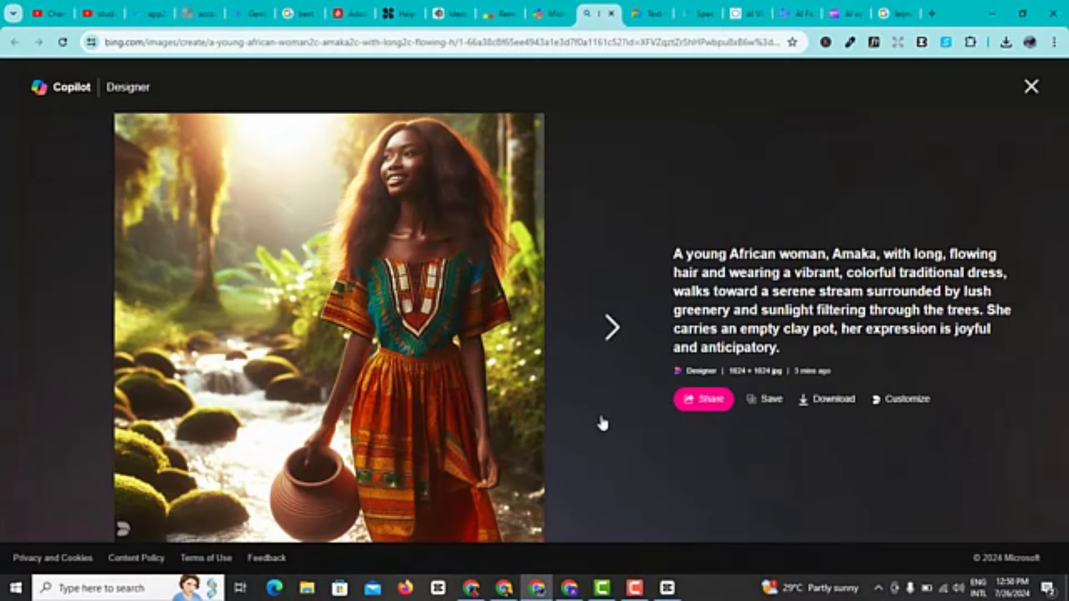
left_click(805, 392)
left_click(613, 333)
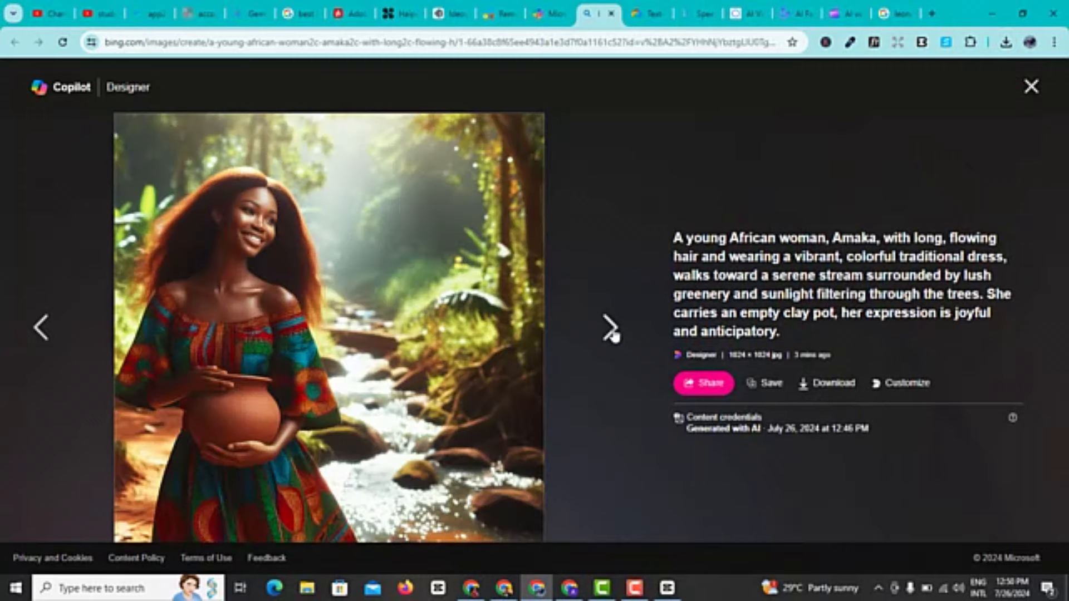
left_click(612, 333)
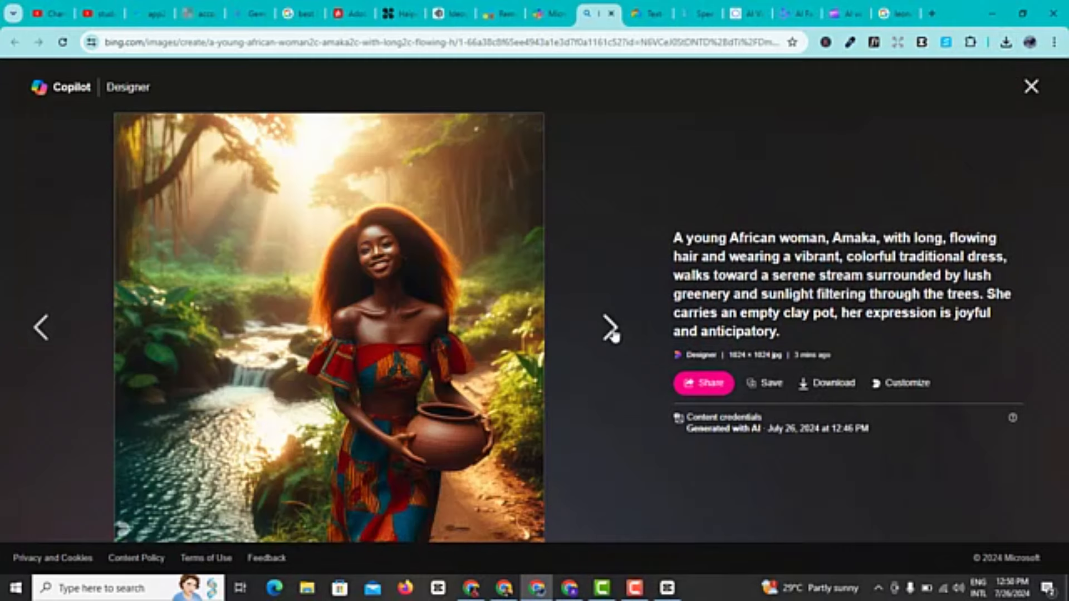
left_click(71, 352)
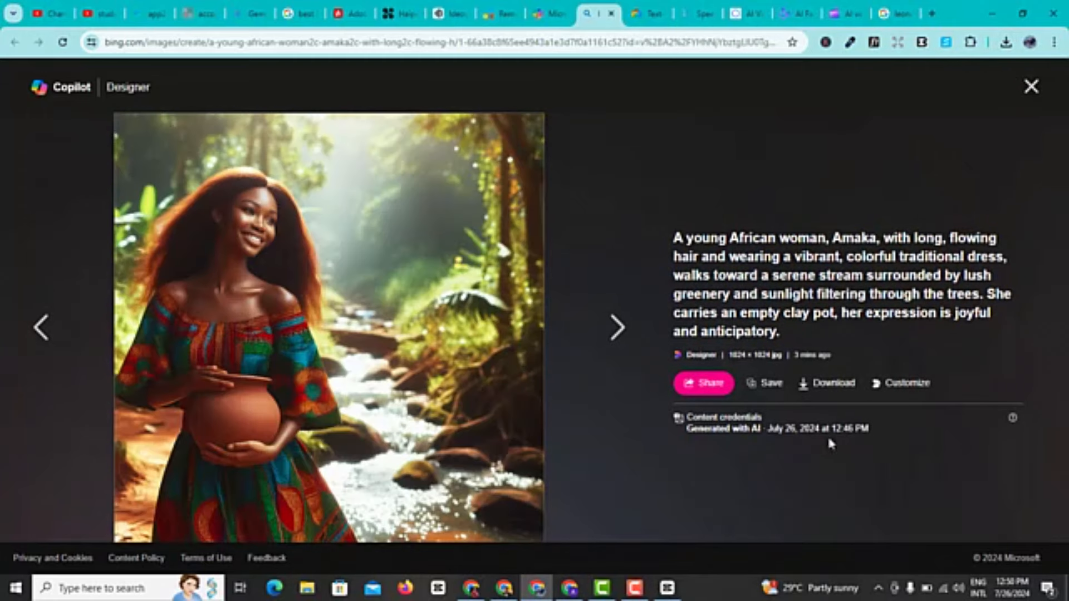
left_click(841, 386)
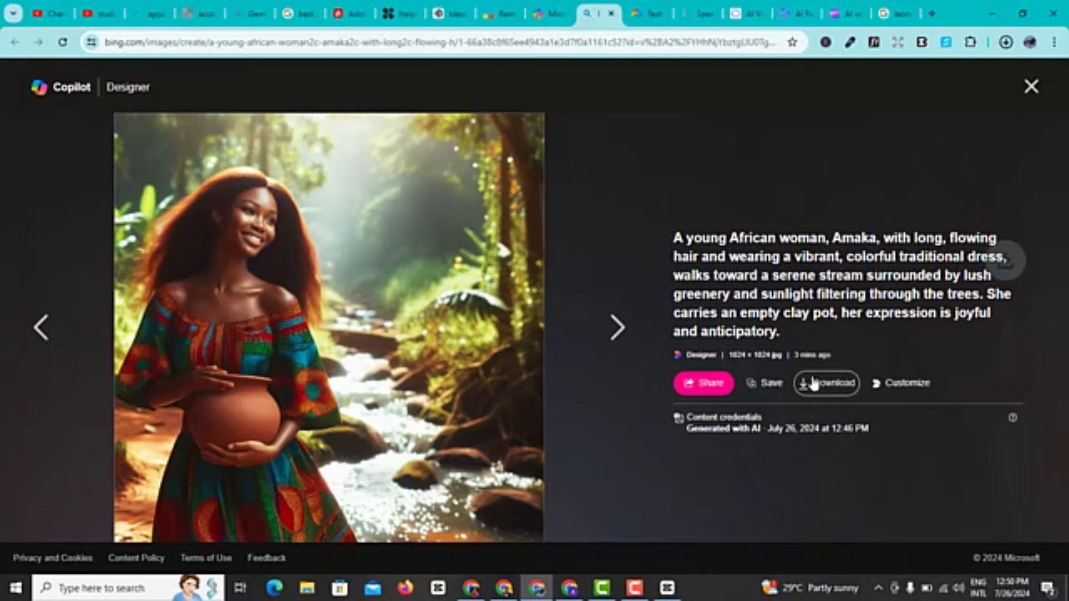
- Download the third and fourth generated images, and close the full-size view
left_click(612, 332)
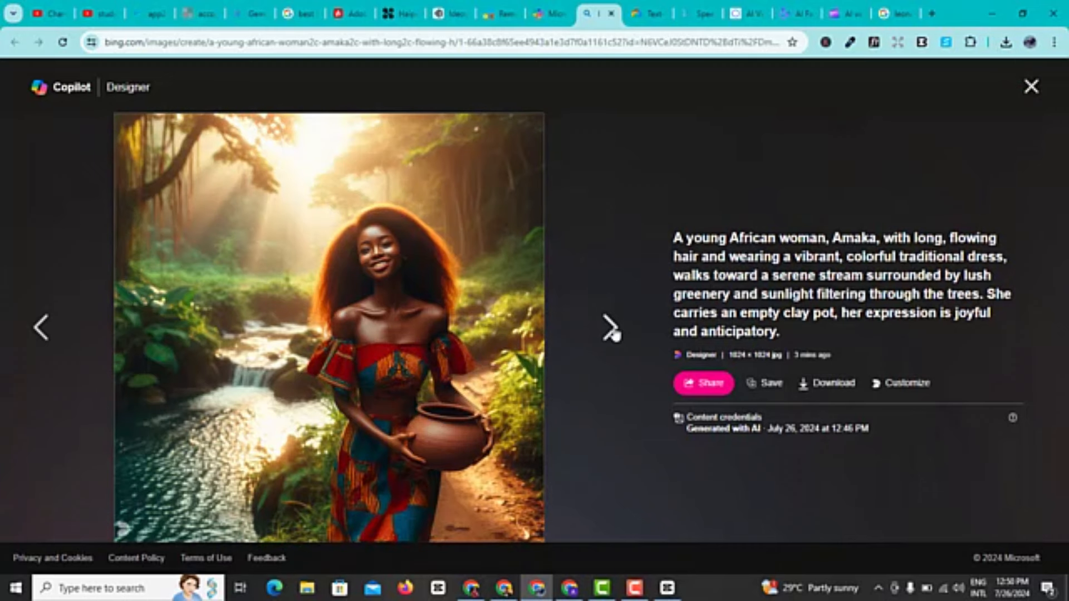
left_click(846, 385)
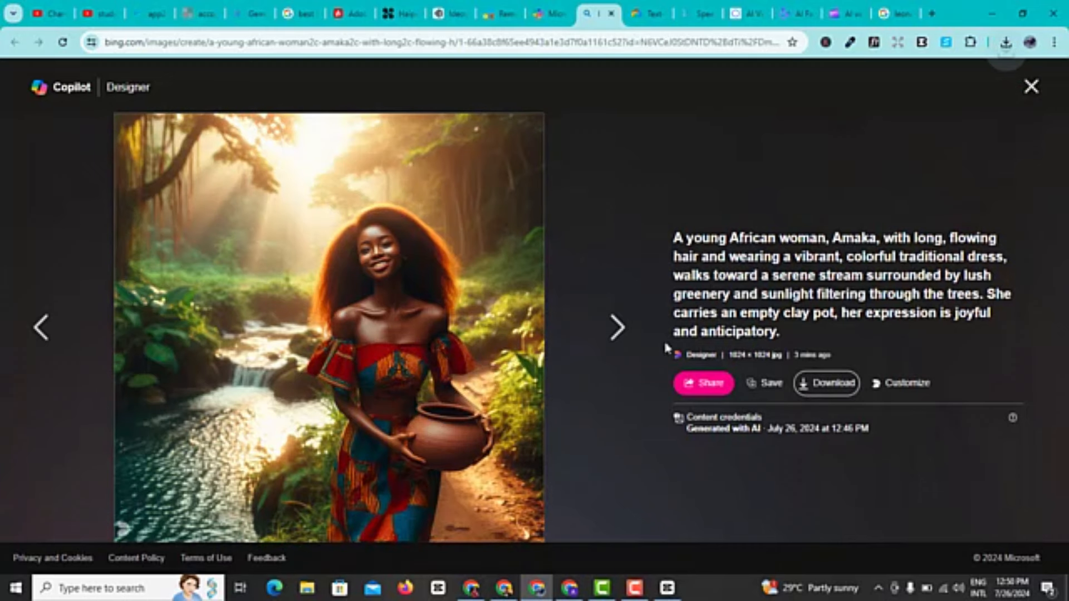
left_click(619, 336)
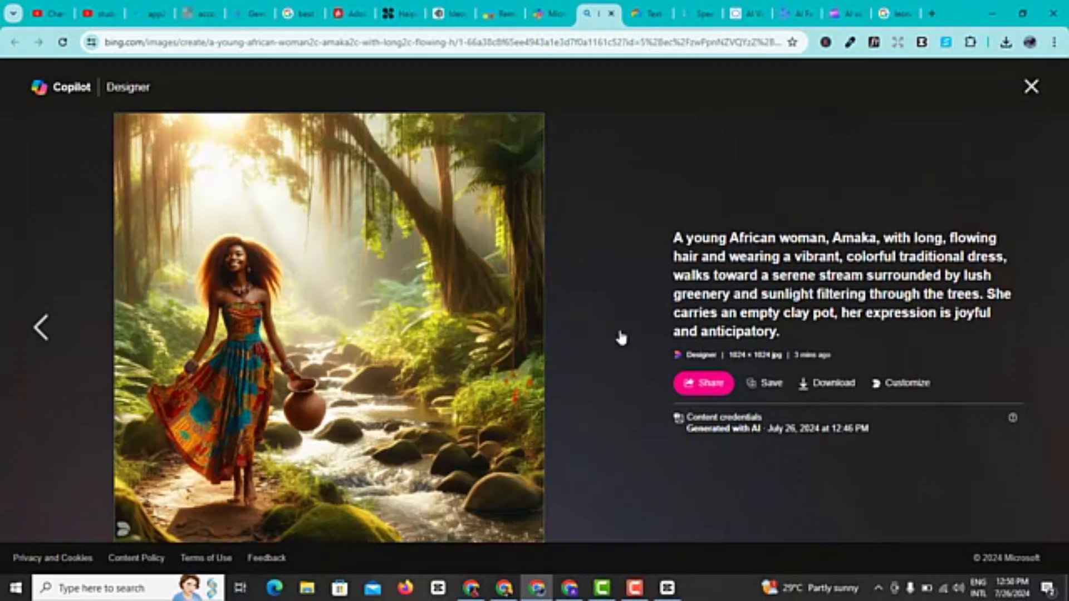
left_click(836, 389)
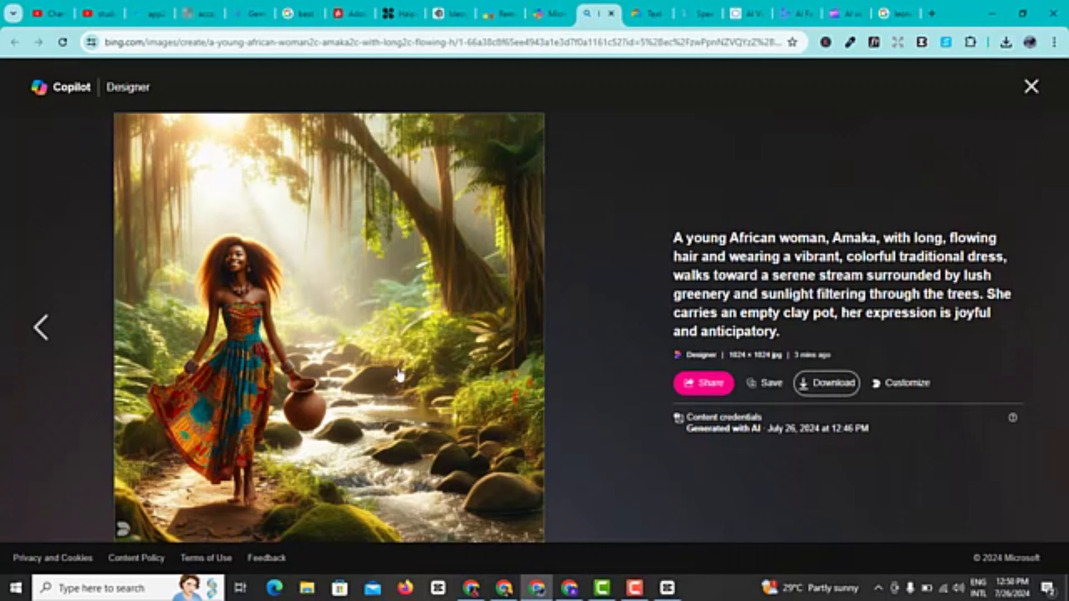
left_click(1031, 87)
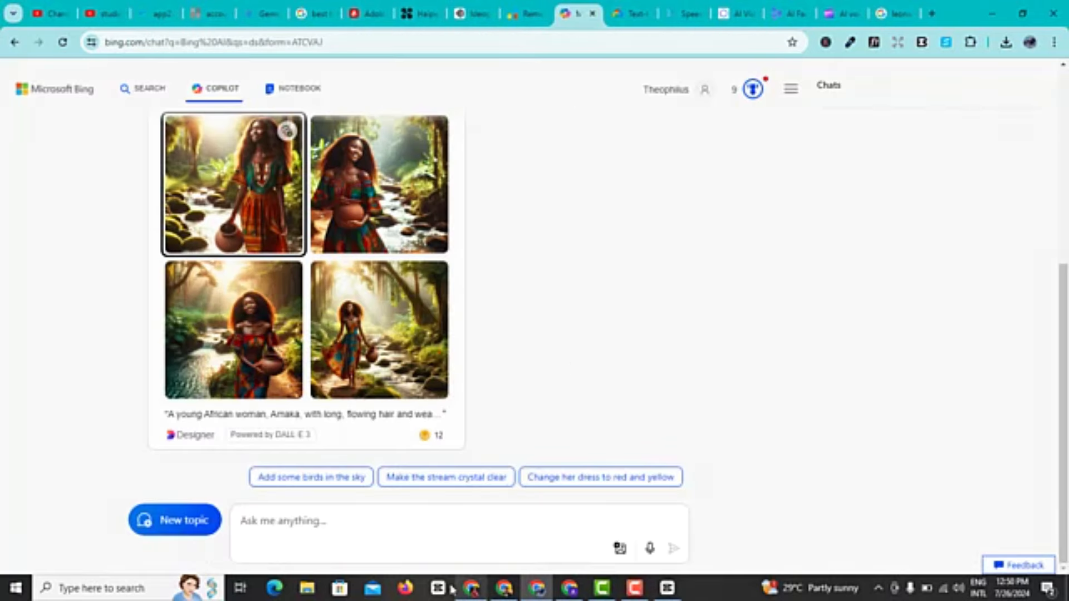
- Switch to ChatGPT and copy the prompt text of Scene 2: Amaka Encounters Prince Eze
left_click(471, 587)
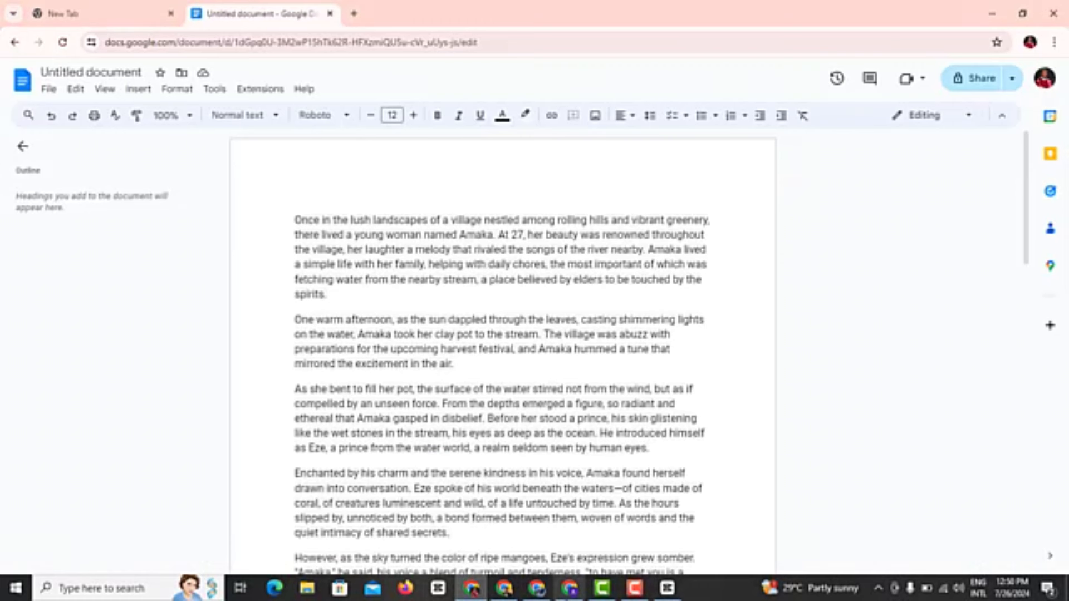
left_click(504, 588)
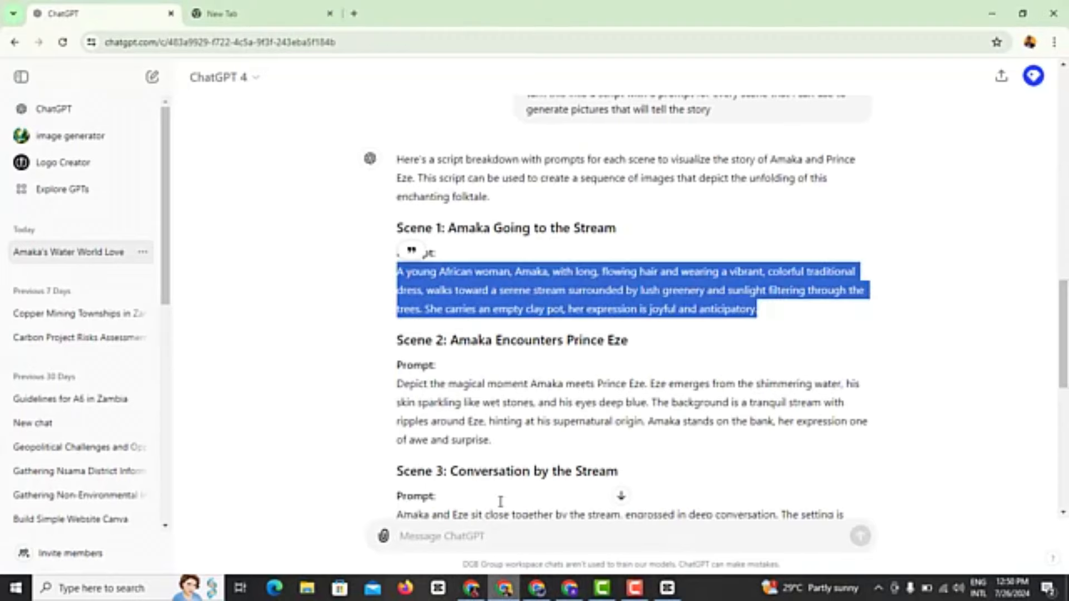
triple_click(477, 402)
key("ctrl+c")
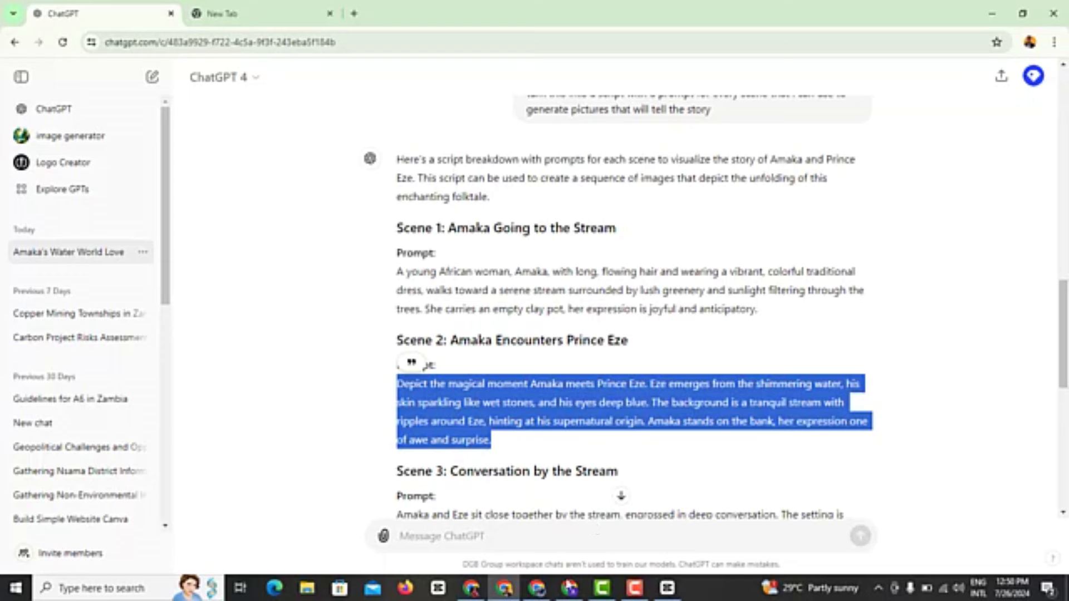
- Switch back to the Copilot chat and draft a message reading "create an image that" followed by the copied Scene 2 prompt
left_click(472, 588)
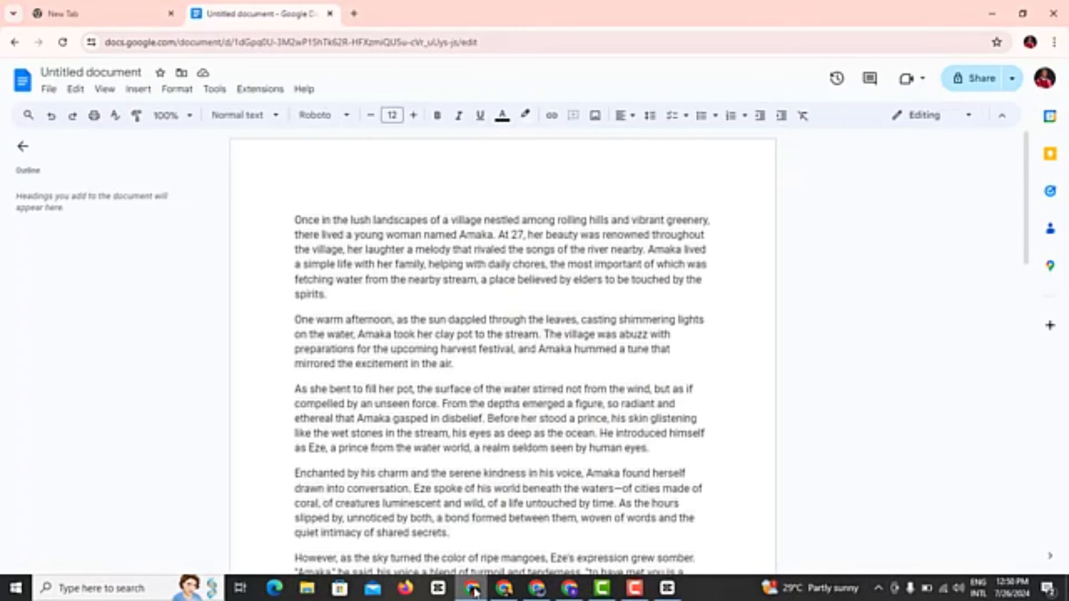
mouse_move(537, 588)
left_click(478, 543)
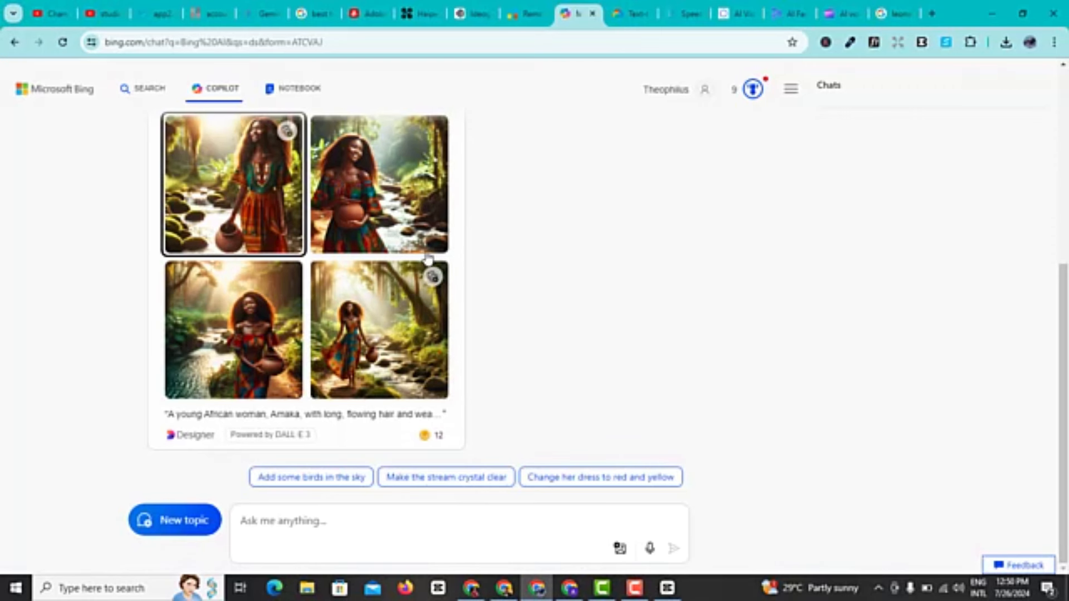
left_click(286, 529)
type("c")
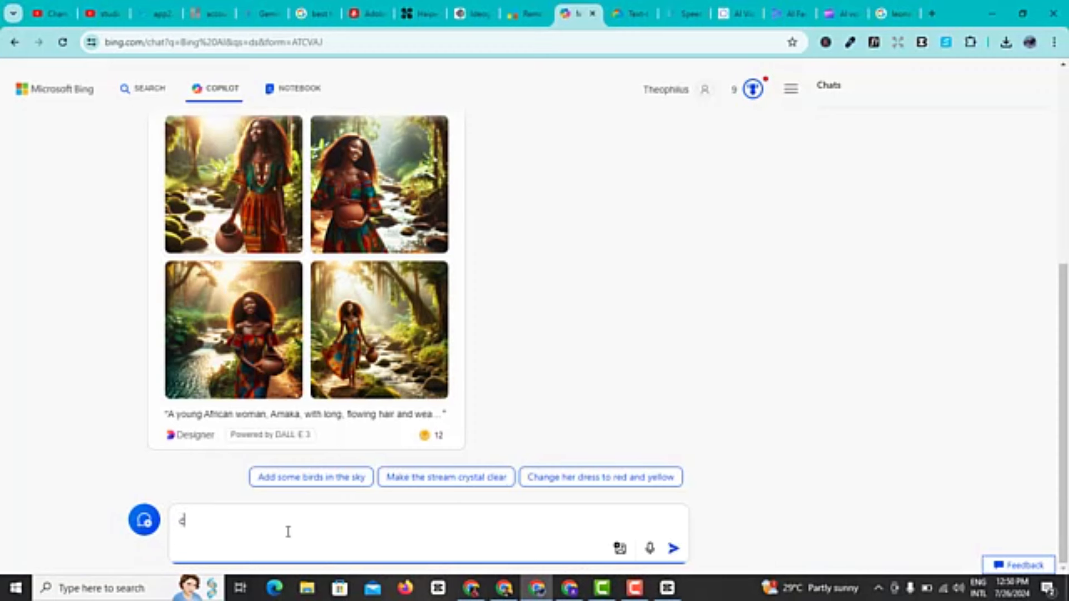
type("reate")
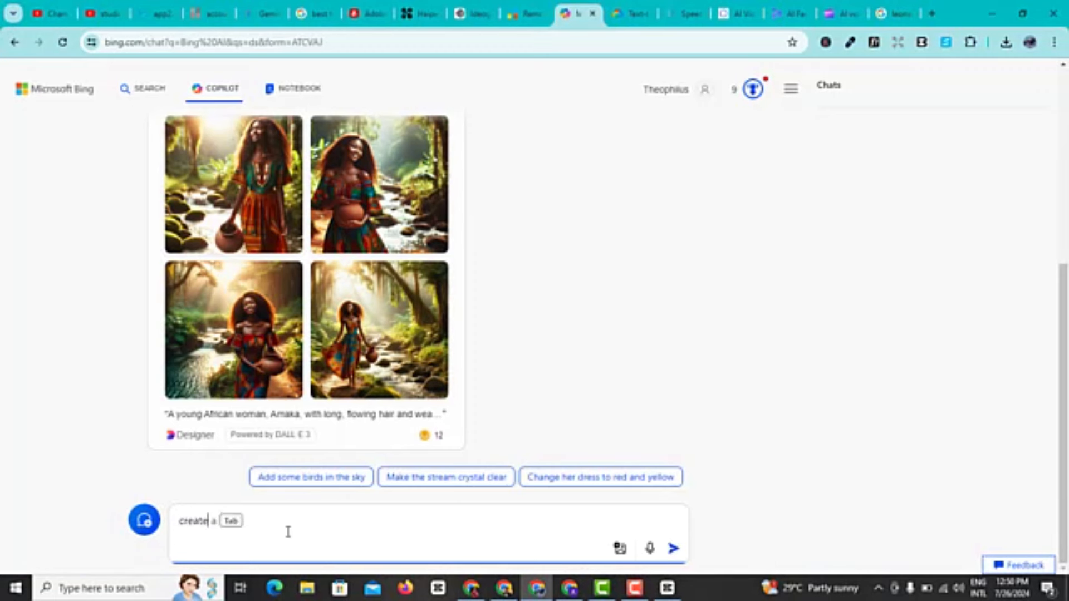
type(" an u")
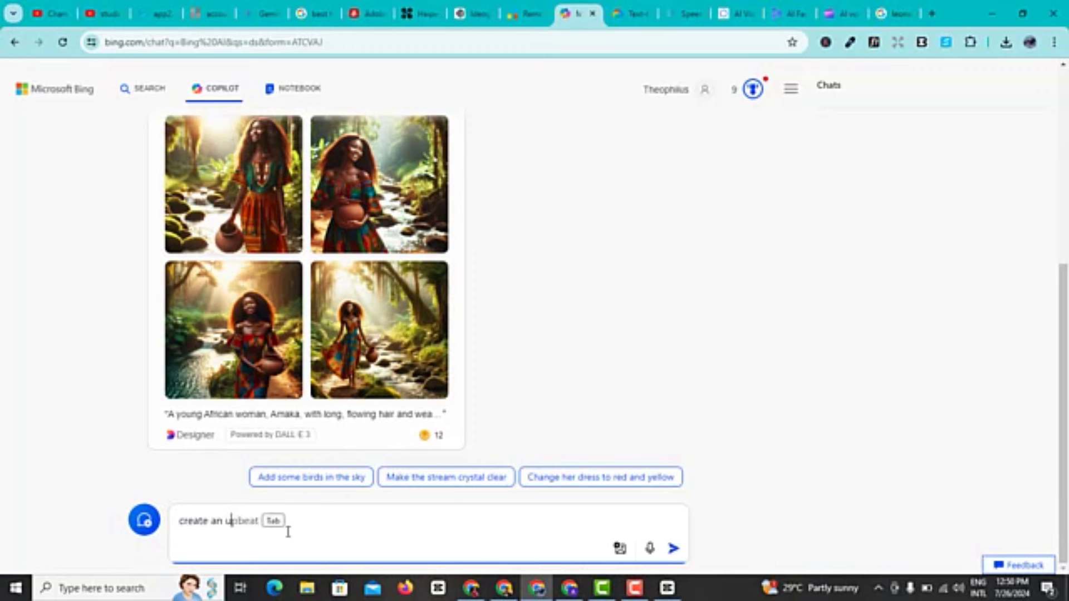
type("a")
key("BackSpace")
key("BackSpace")
type("image of")
key("ctrl+v")
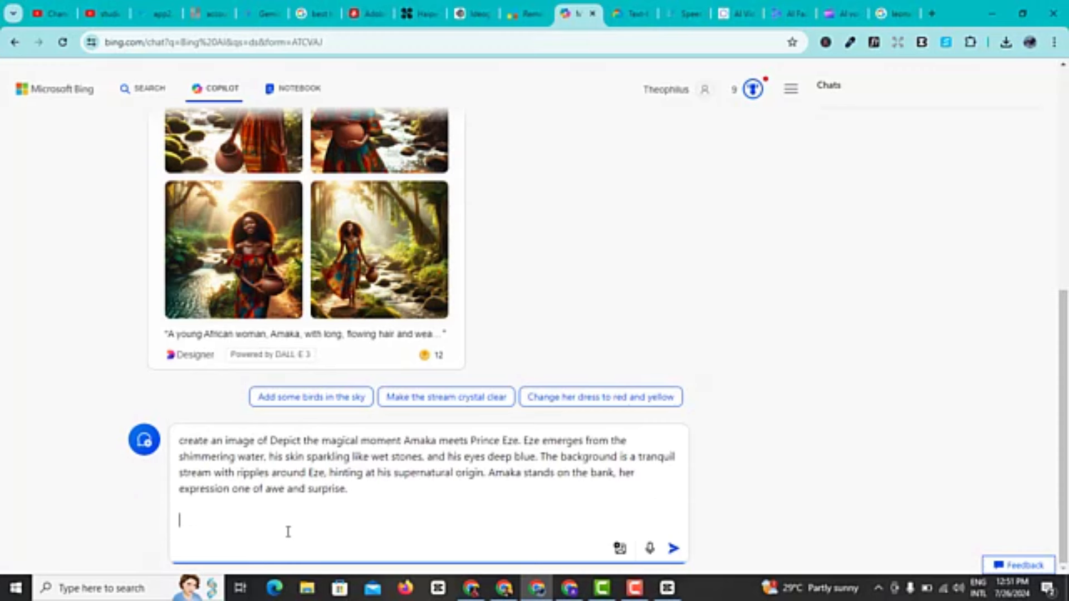
double_click(263, 440)
type("that")
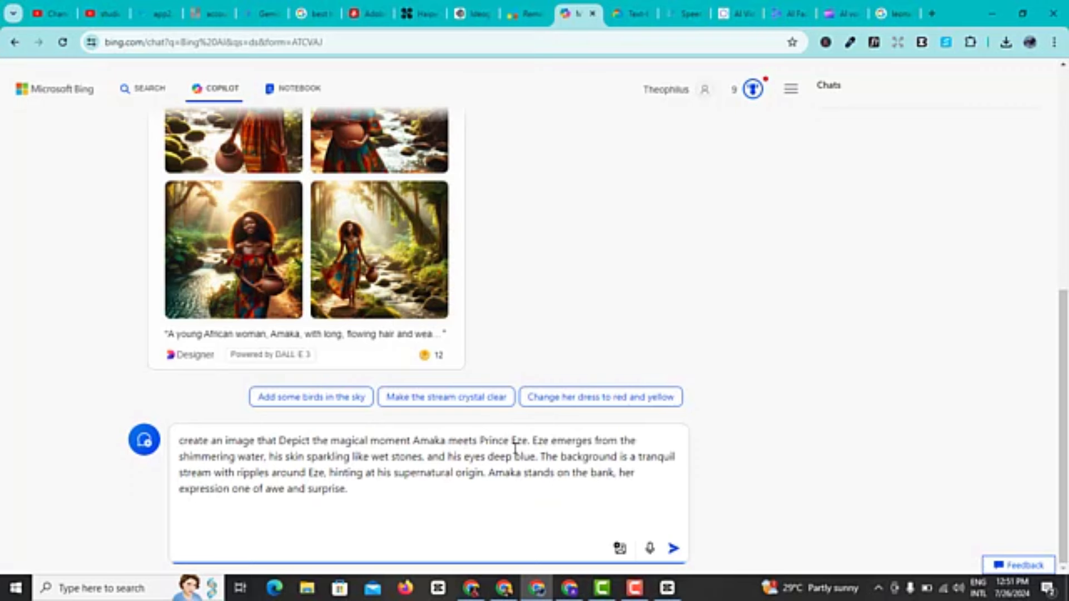
- Generate the Scene 2 images from the drafted prompt, open the first one at full size and download it
left_click(672, 550)
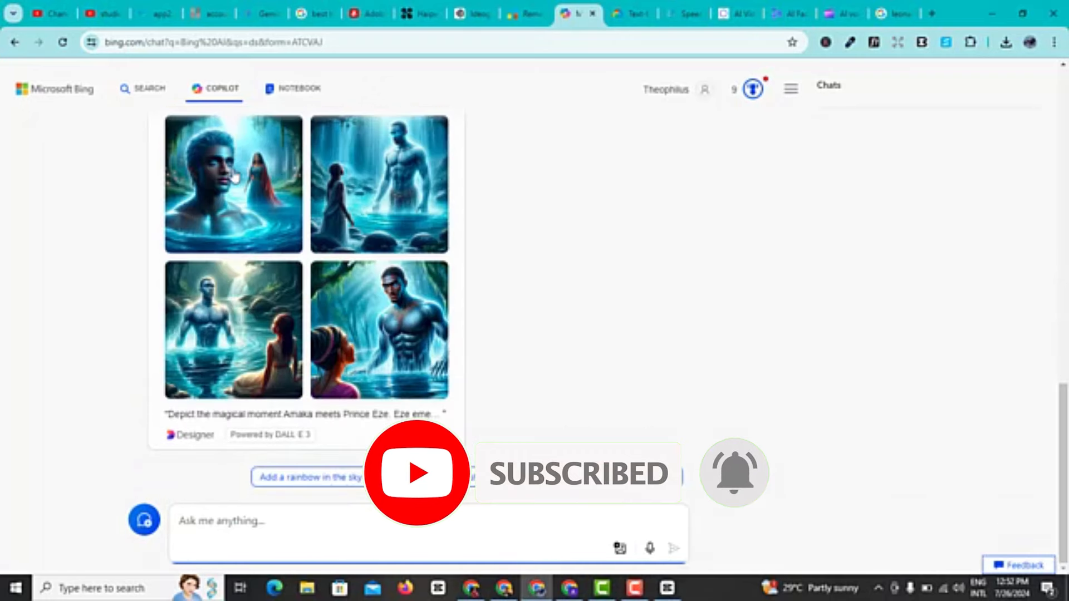
left_click(228, 179)
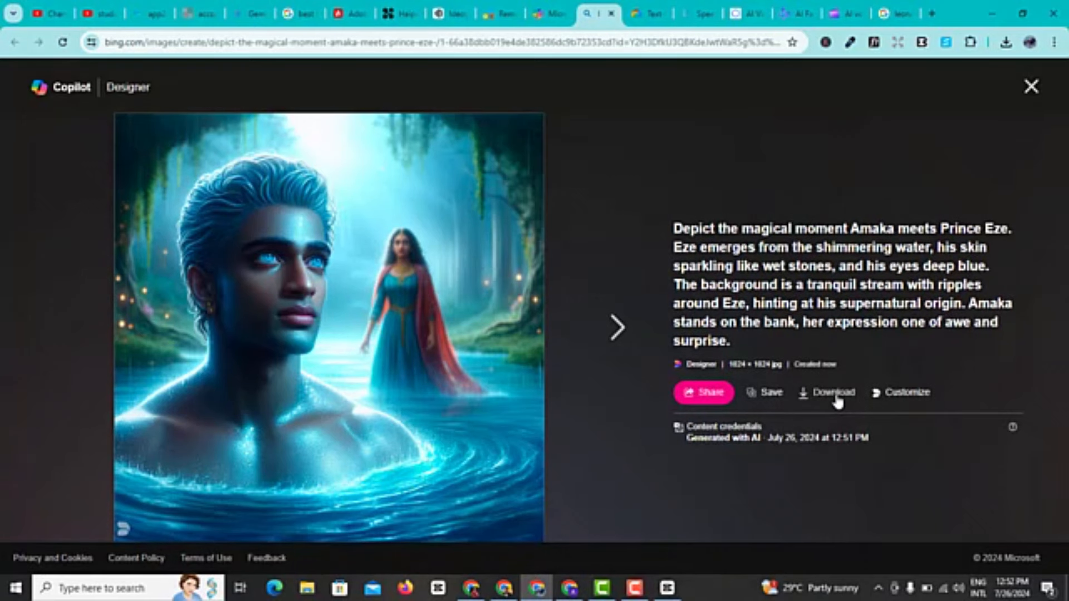
left_click(837, 399)
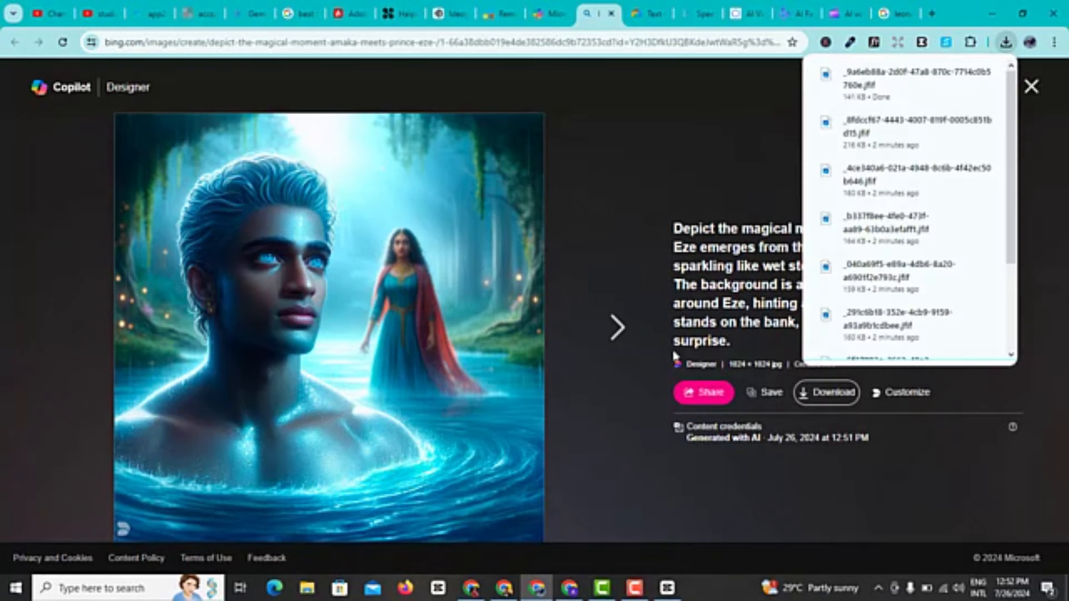
- Look through the other generated Scene 2 images at full size, and return to the first one
left_click(607, 328)
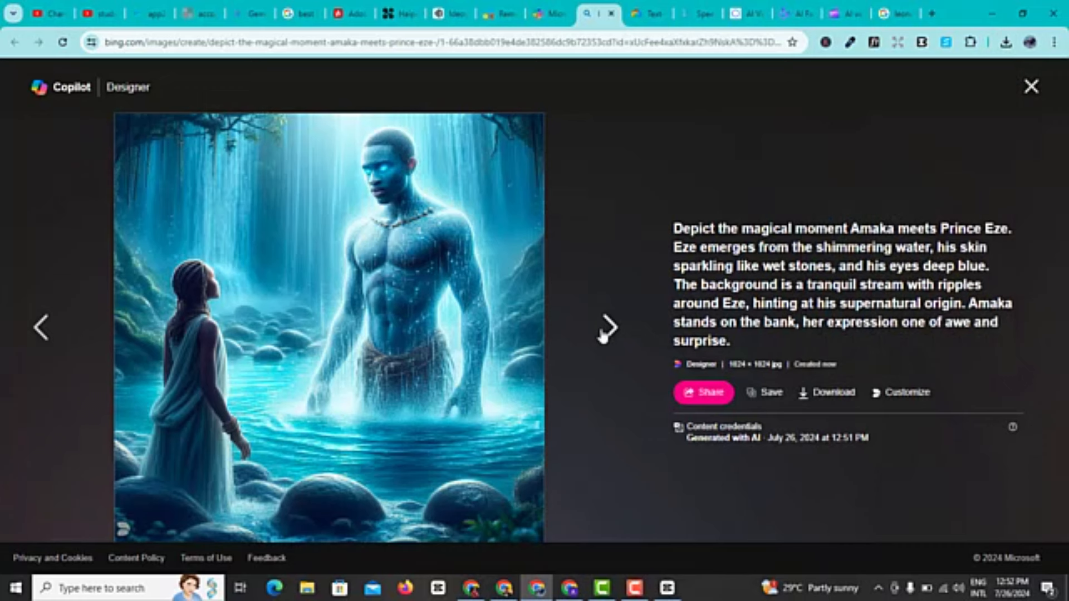
left_click(607, 329)
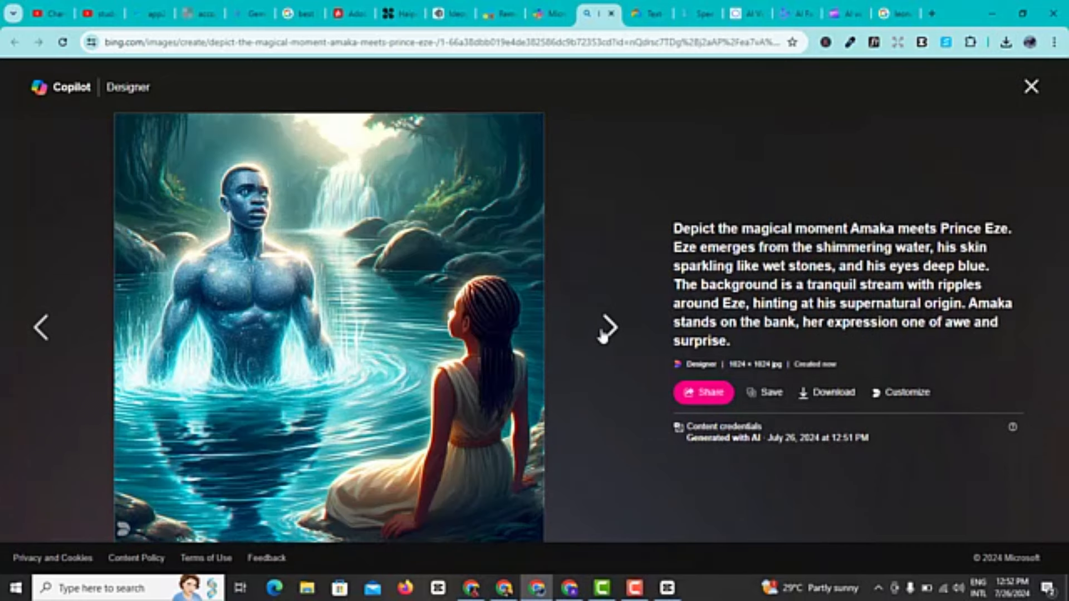
left_click(607, 328)
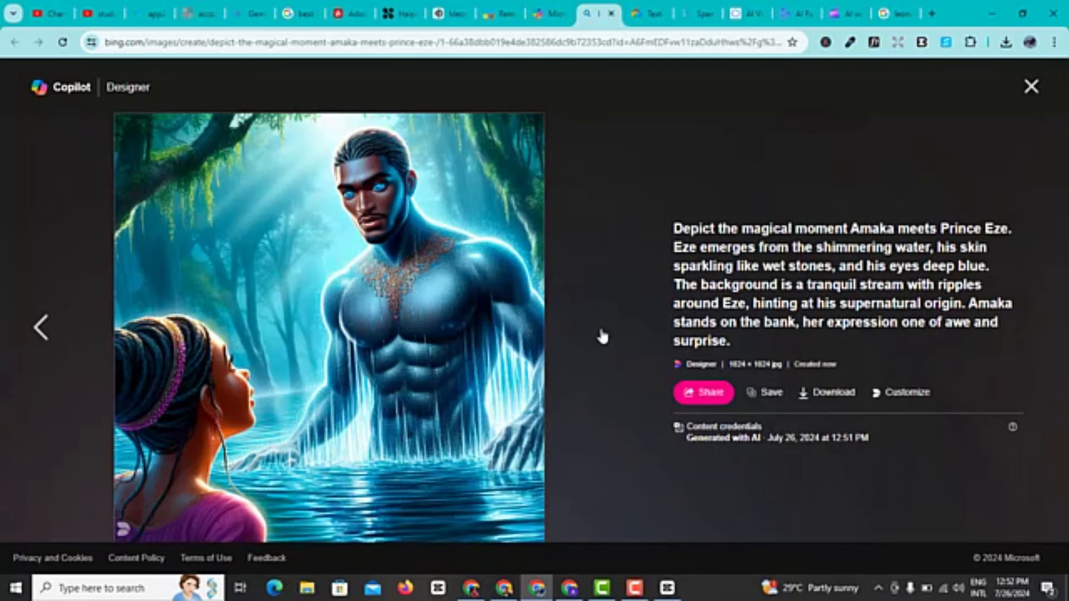
left_click(44, 329)
left_click(45, 329)
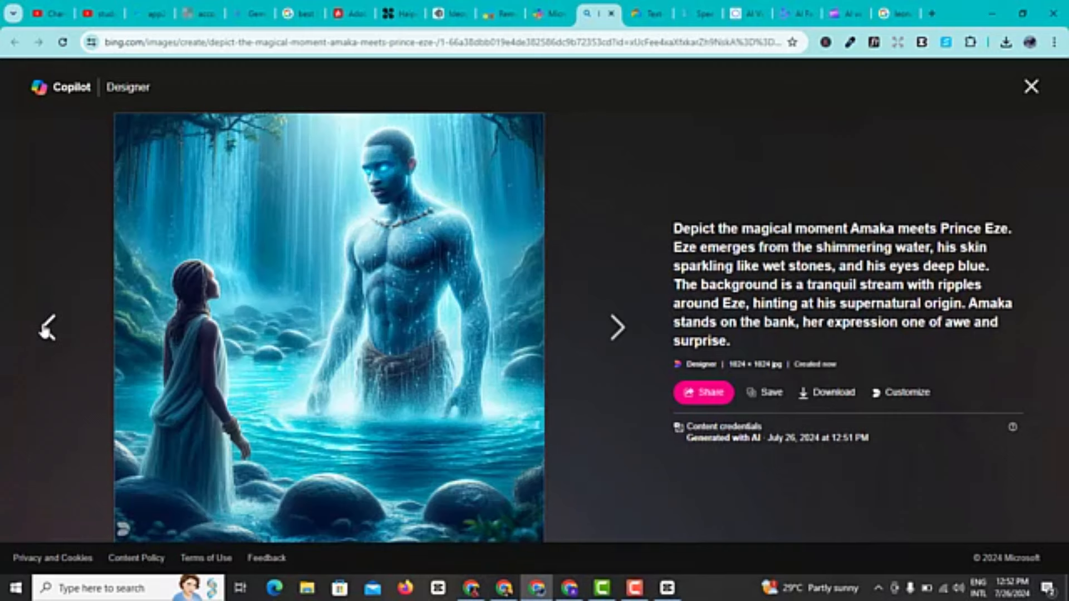
left_click(47, 329)
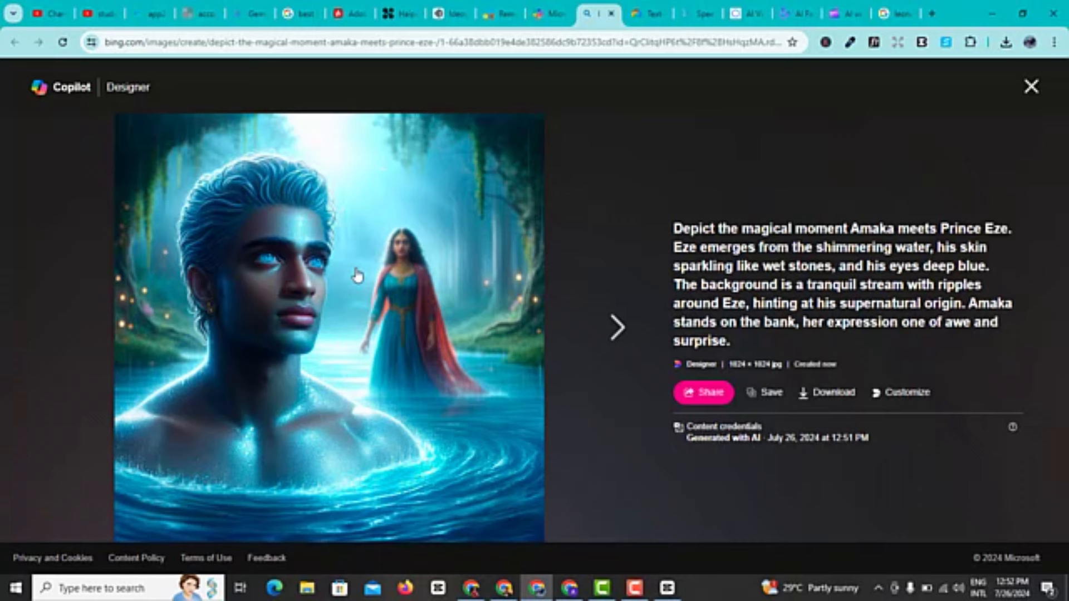
left_click(634, 591)
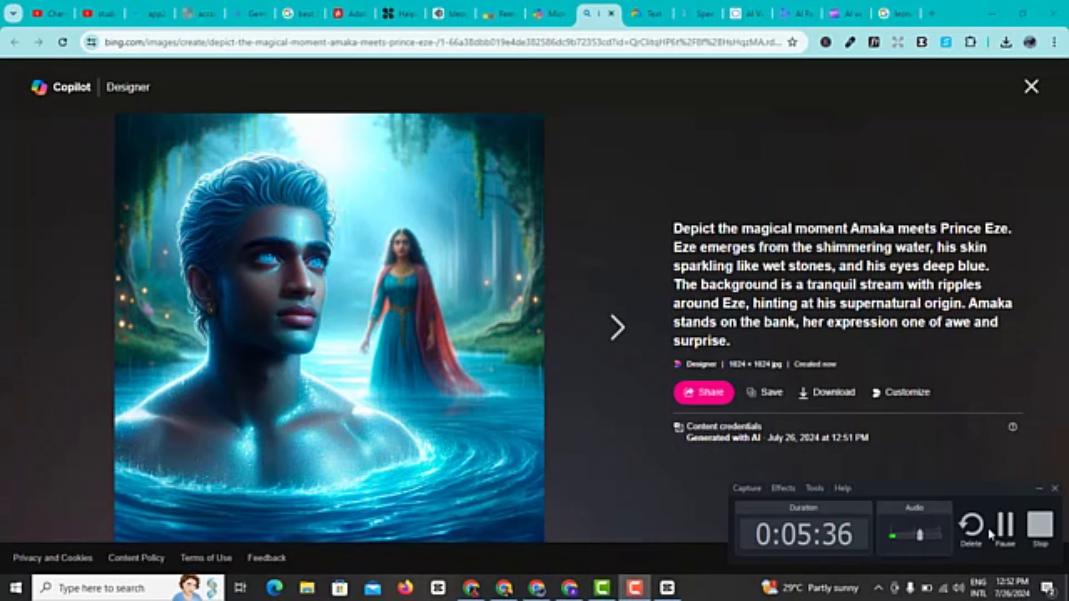
left_click(1005, 526)
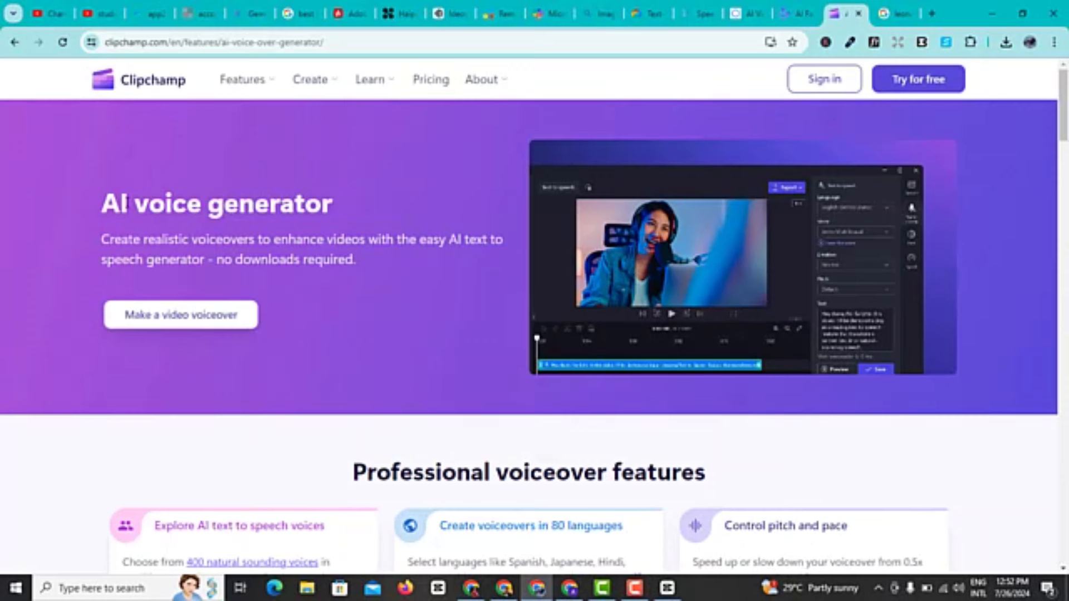
- Start signing in to Clipchamp with a Google account
left_click(825, 83)
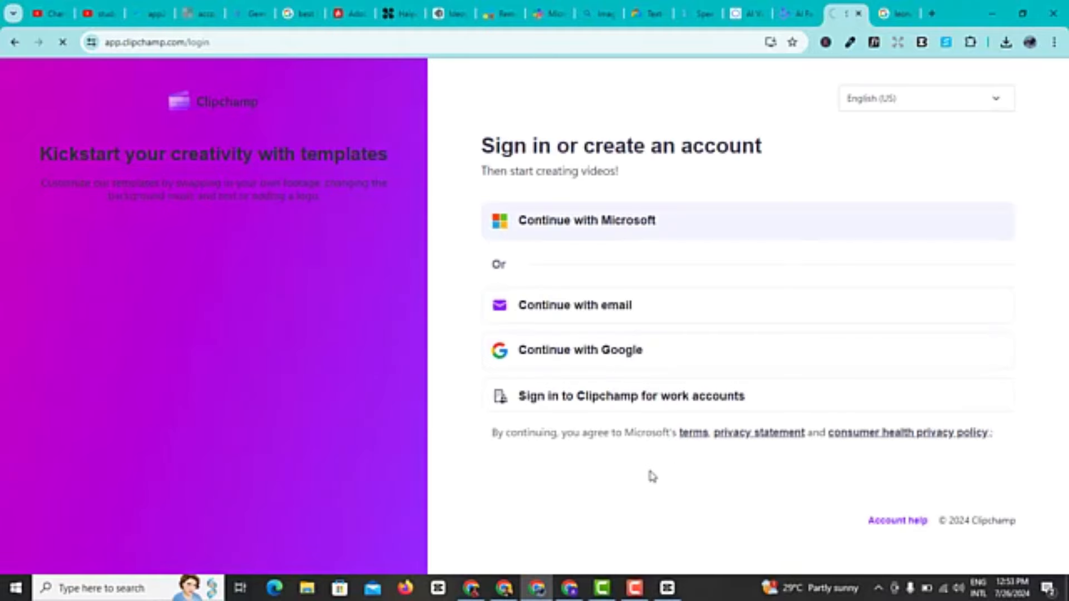
left_click(544, 223)
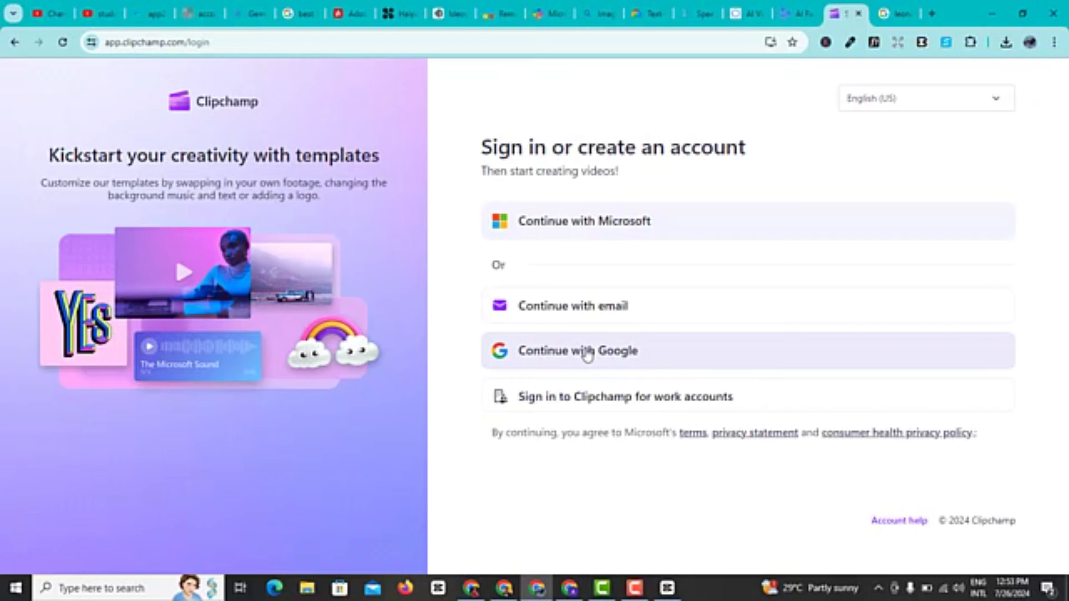
left_click(586, 355)
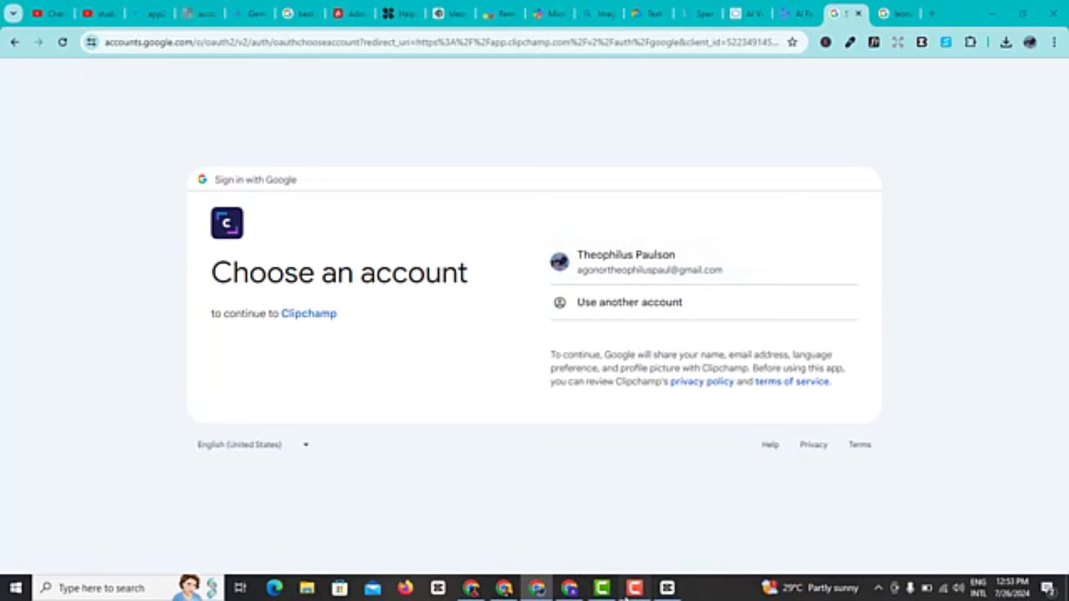
left_click(635, 588)
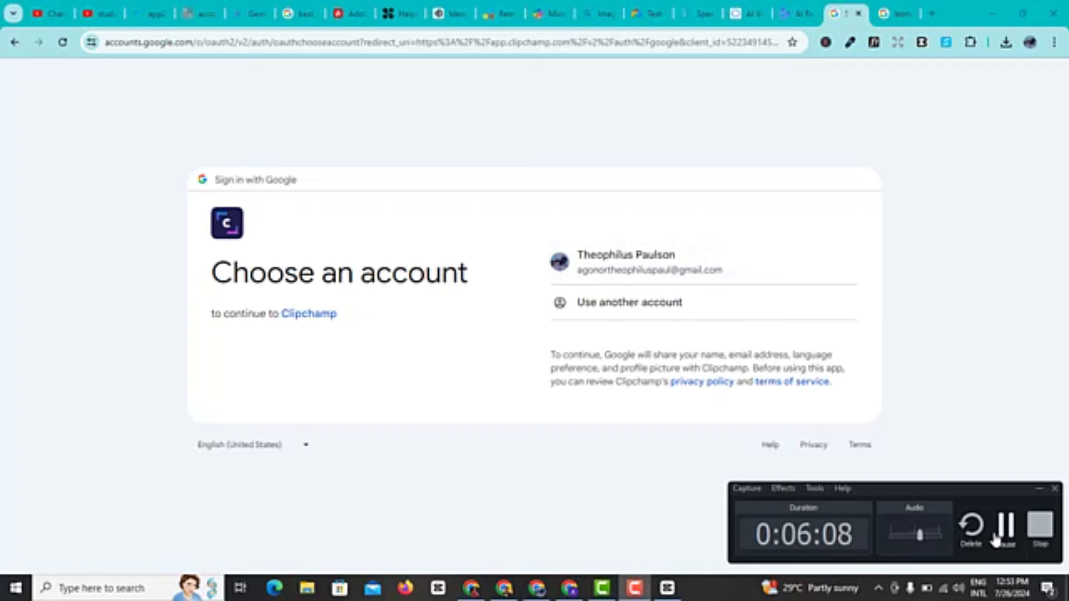
left_click(1003, 532)
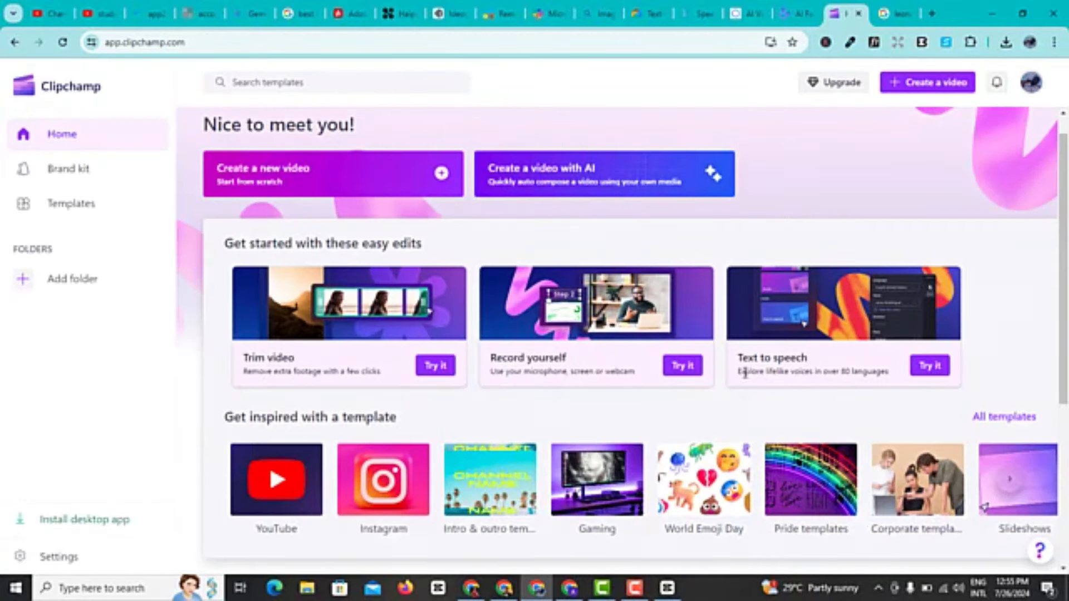
- Start a new video project with the Text to speech quick edit, and dismiss the content search tip
left_click(927, 368)
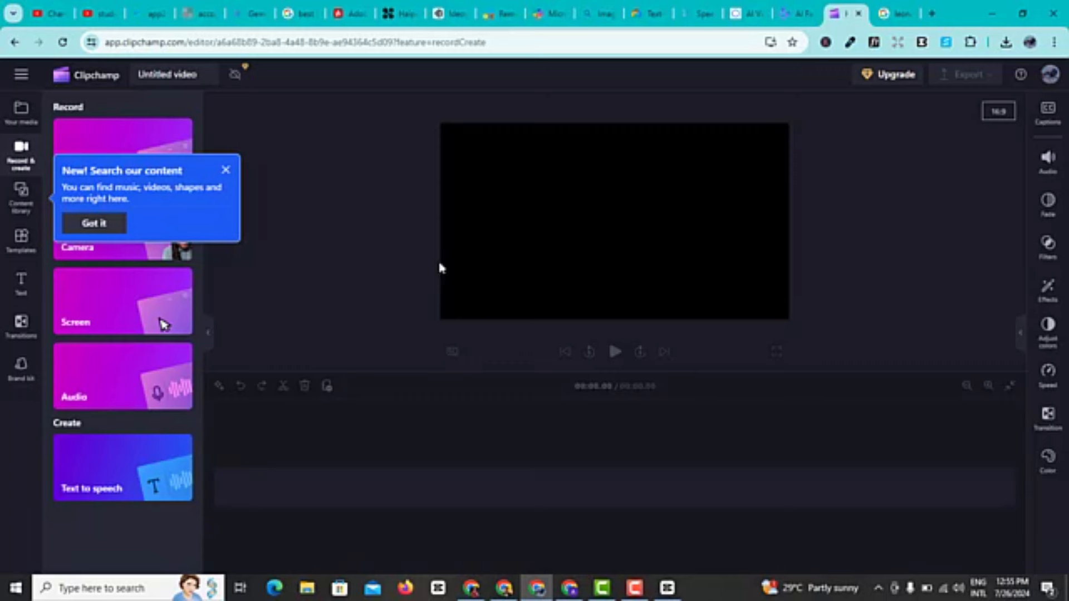
left_click(103, 226)
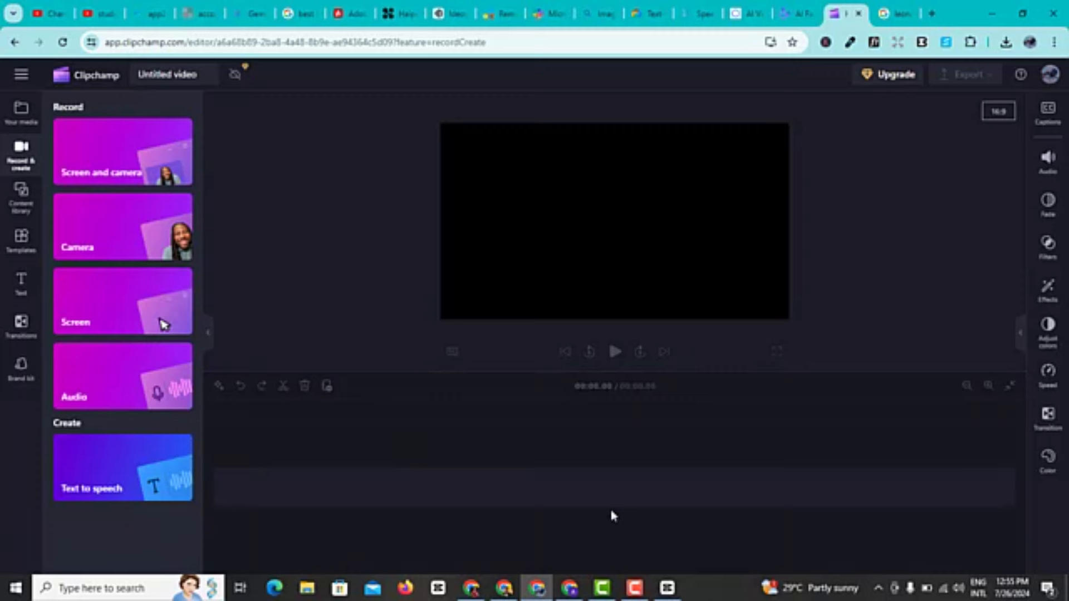
left_click(635, 588)
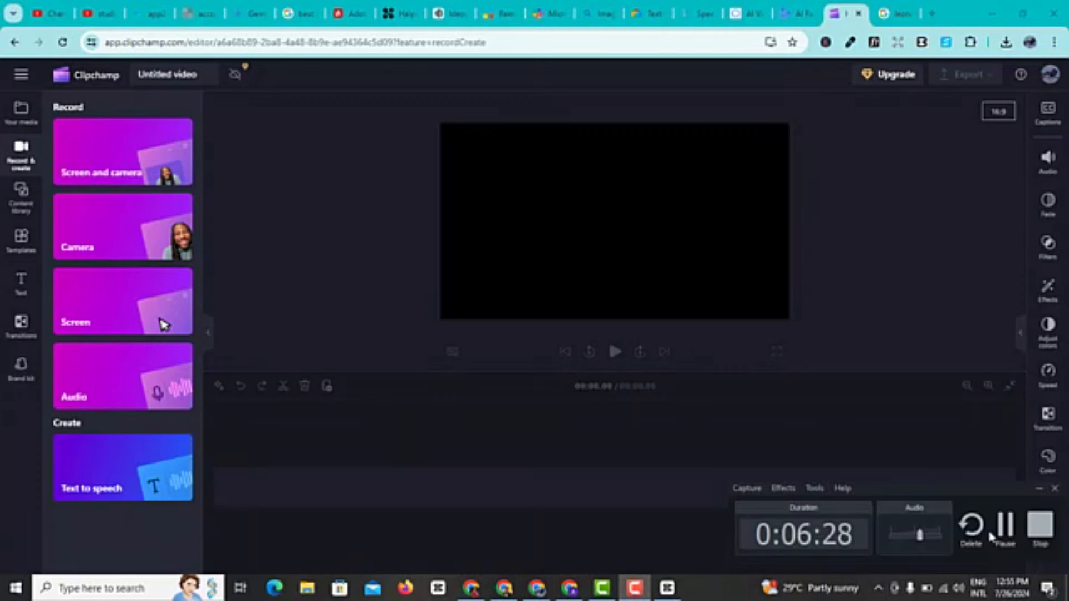
left_click(1006, 533)
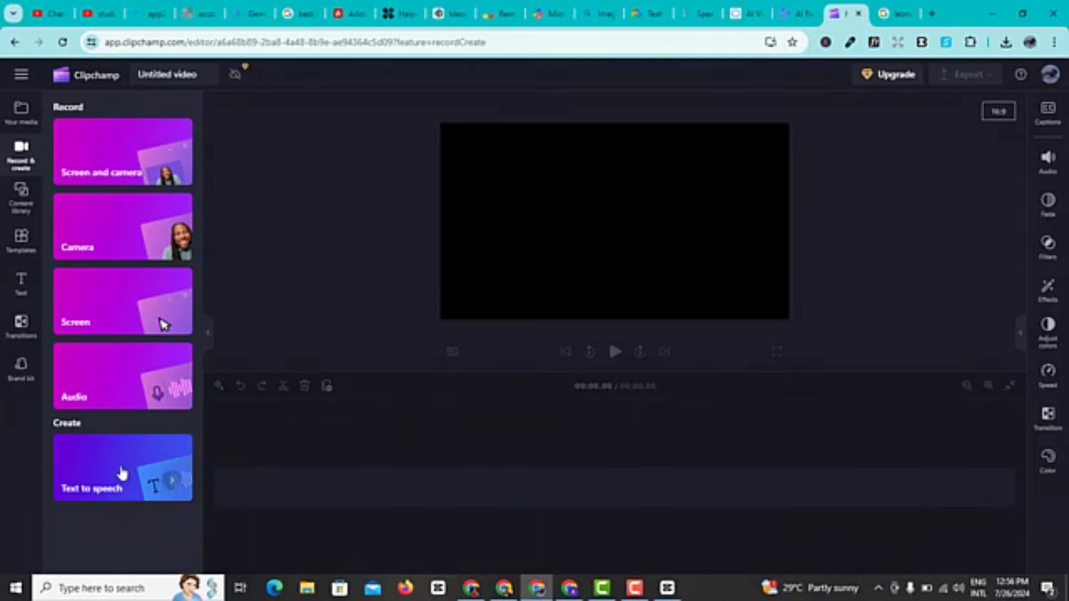
- Add a text-to-speech clip to the timeline, and switch to the Google Docs document to copy the whole Amaka story
left_click(94, 500)
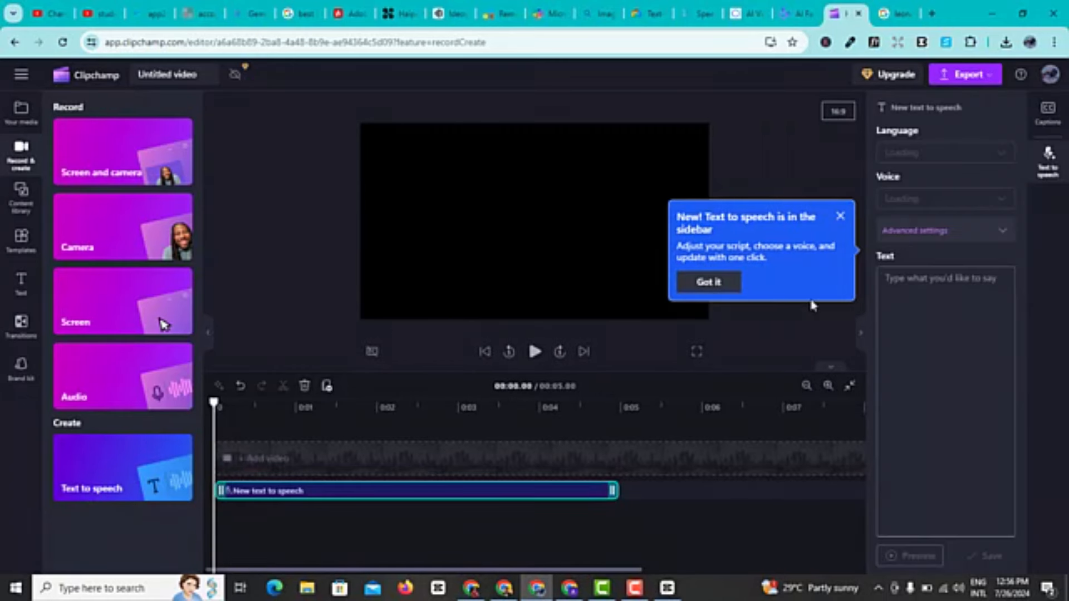
left_click(897, 281)
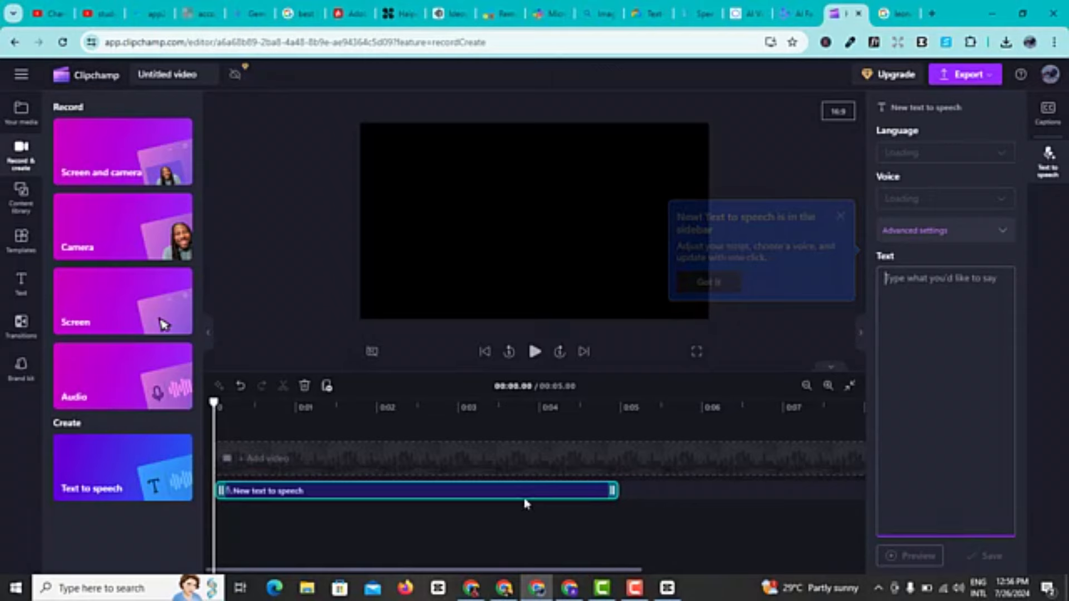
left_click(472, 588)
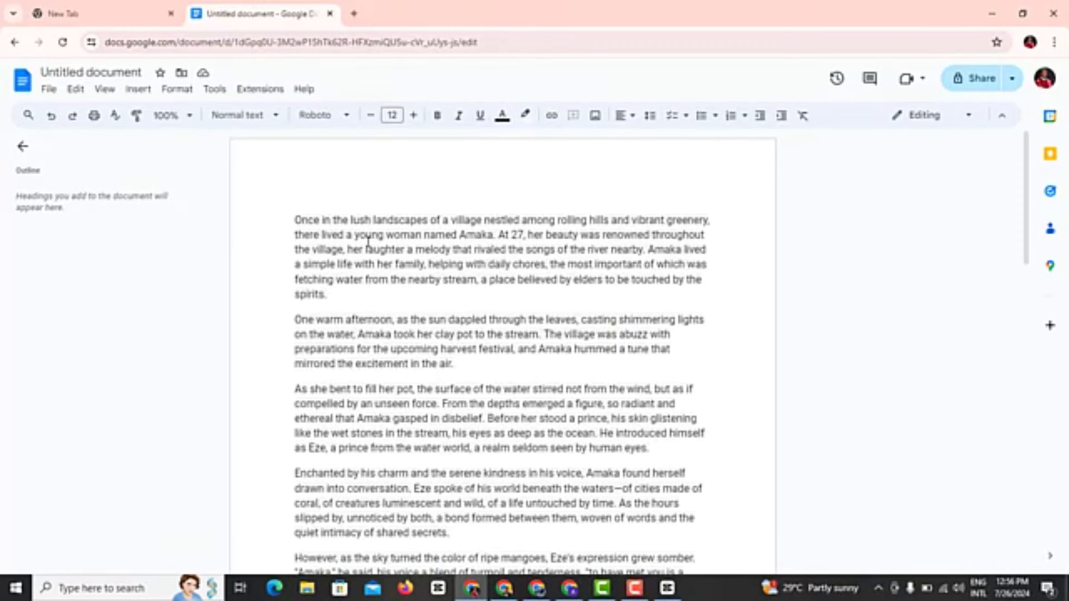
left_click_drag(295, 218, 647, 501)
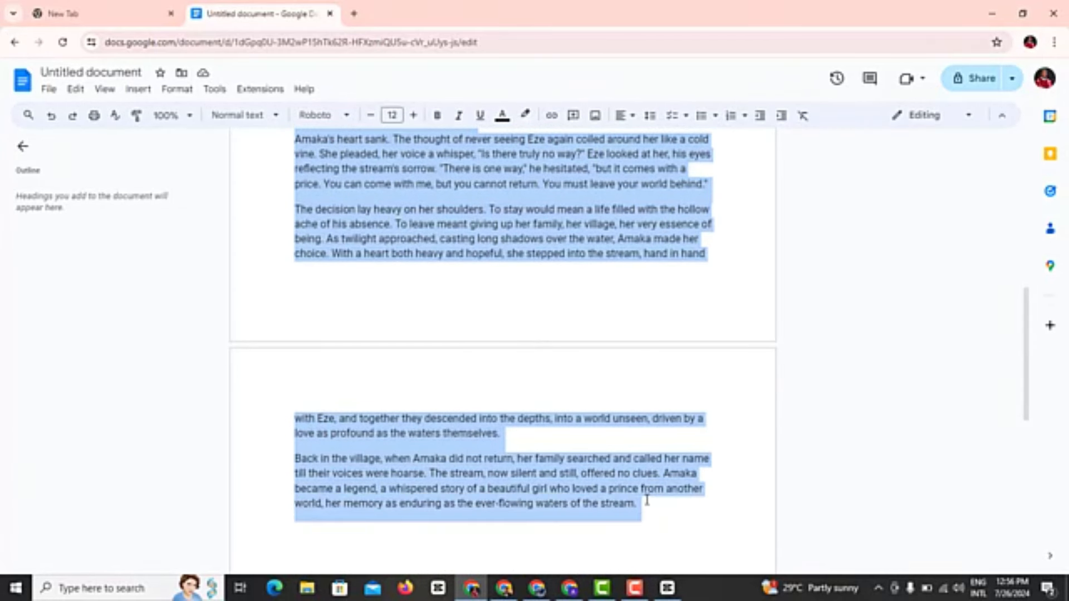
- Switch back to Clipchamp, paste the copied story as the text-to-speech script and check through it
left_click(536, 588)
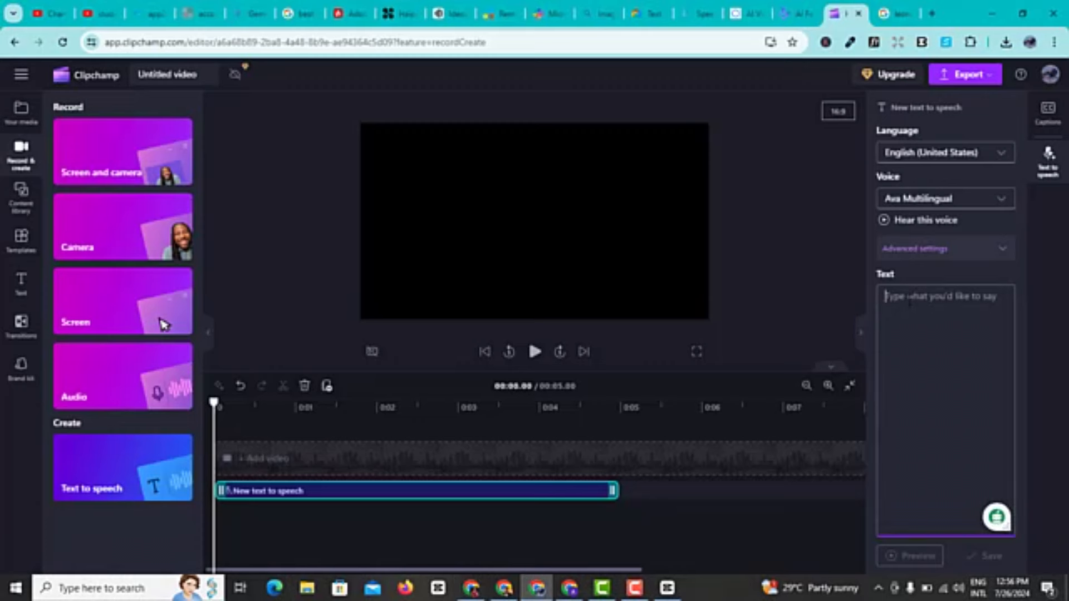
key("ctrl+v")
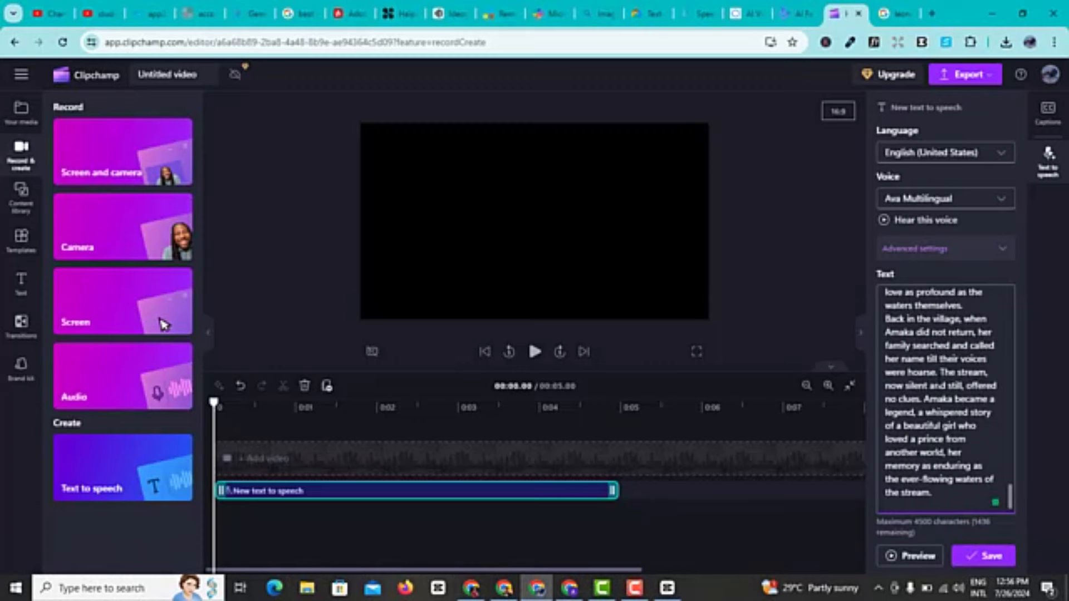
key("Page_Down")
key("Page_Up")
key("Page_Up")
key("Page_Up")
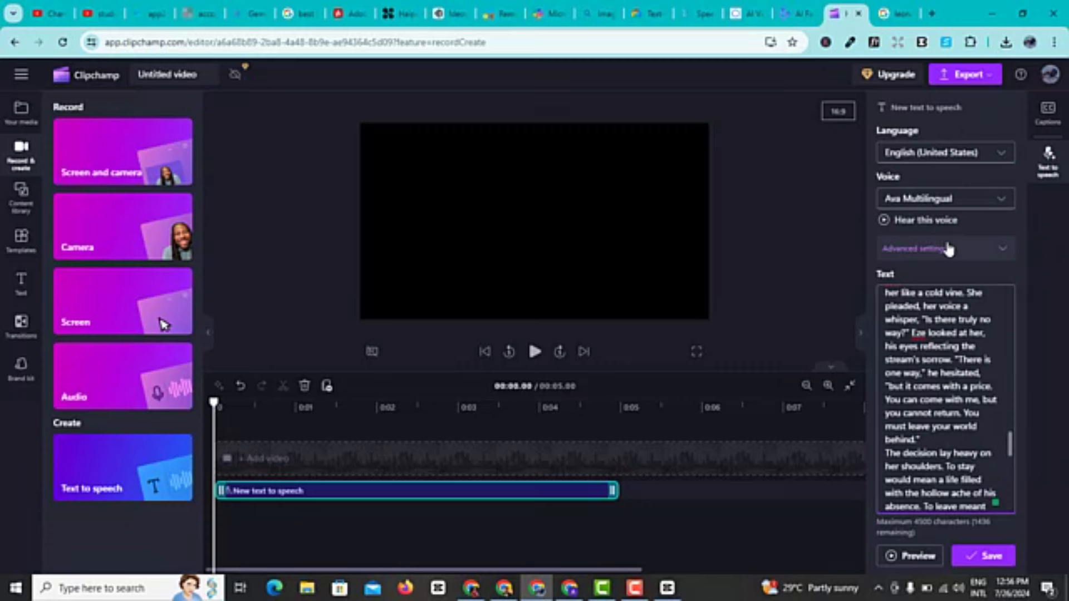
- Look through the available text-to-speech voices and the beginning of the language choices without changing either
left_click(985, 204)
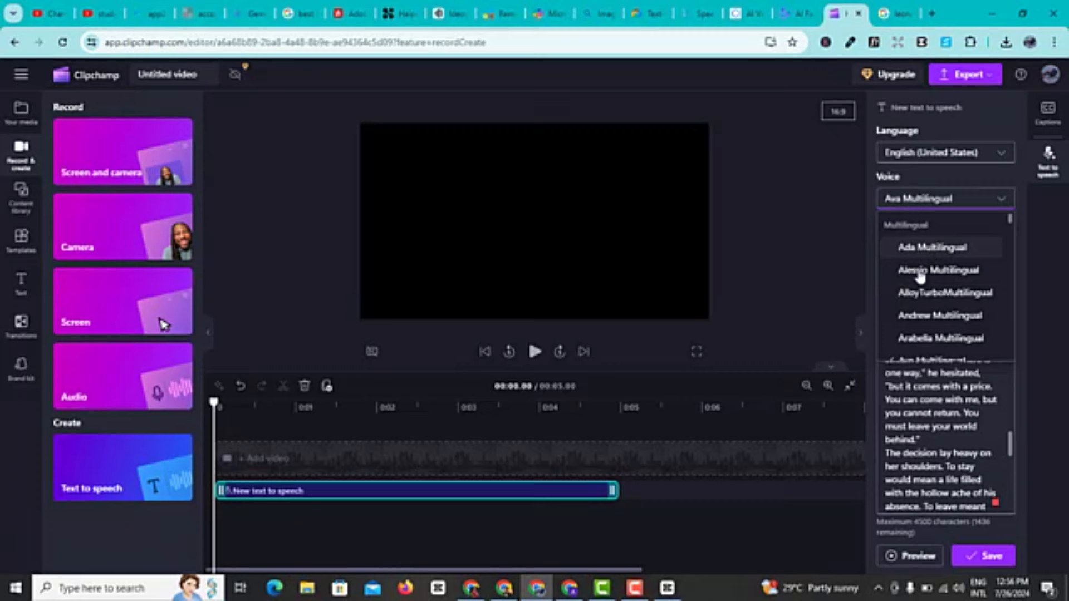
scroll(921, 277, "down", 4)
scroll(936, 279, "up", 1)
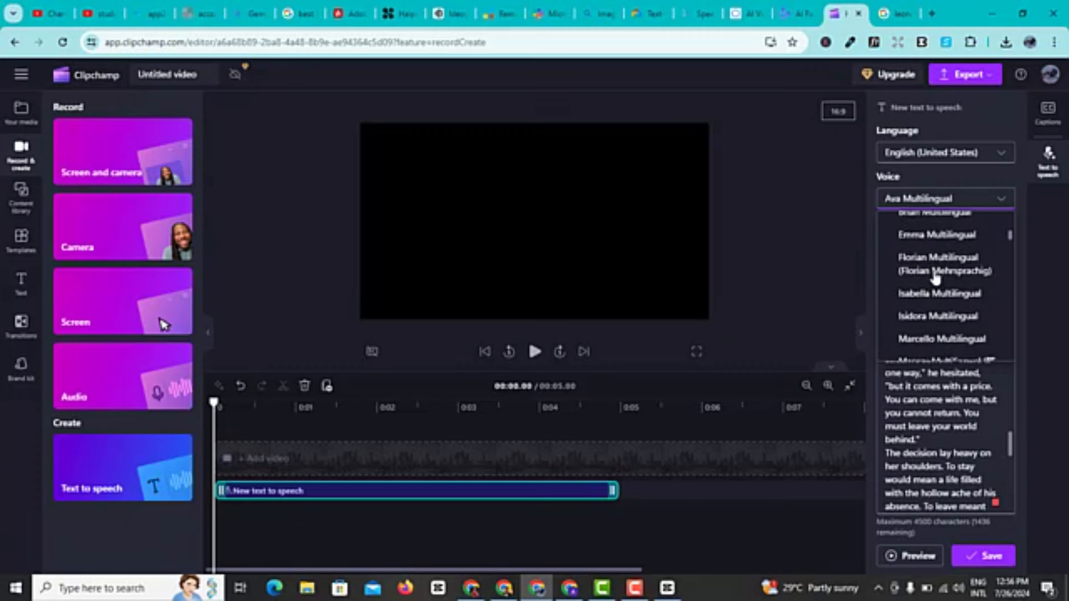
scroll(936, 279, "up", 3)
left_click(996, 157)
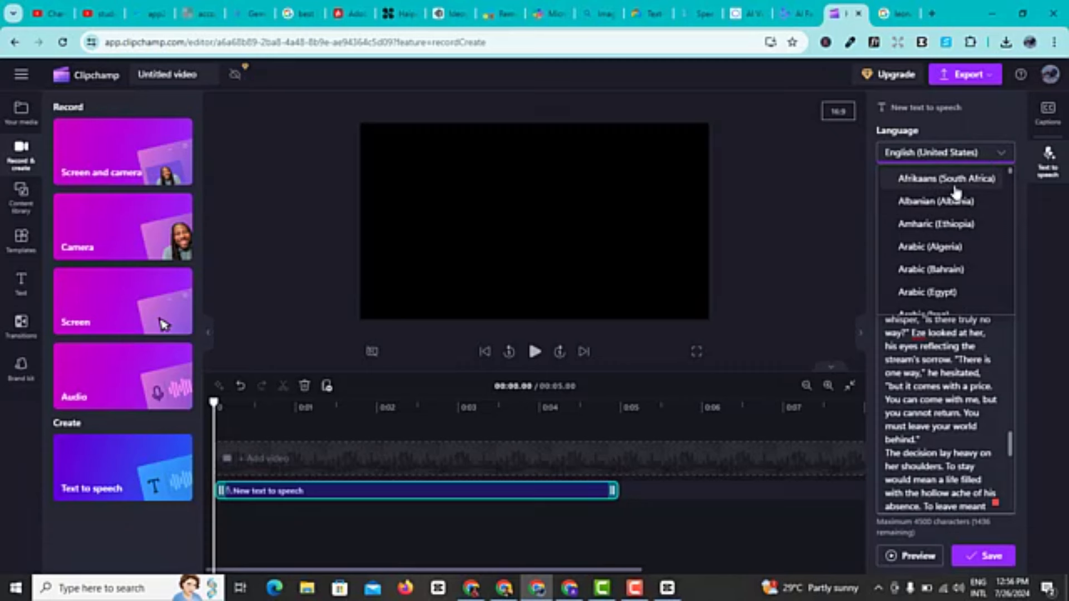
scroll(941, 225, "down", 3)
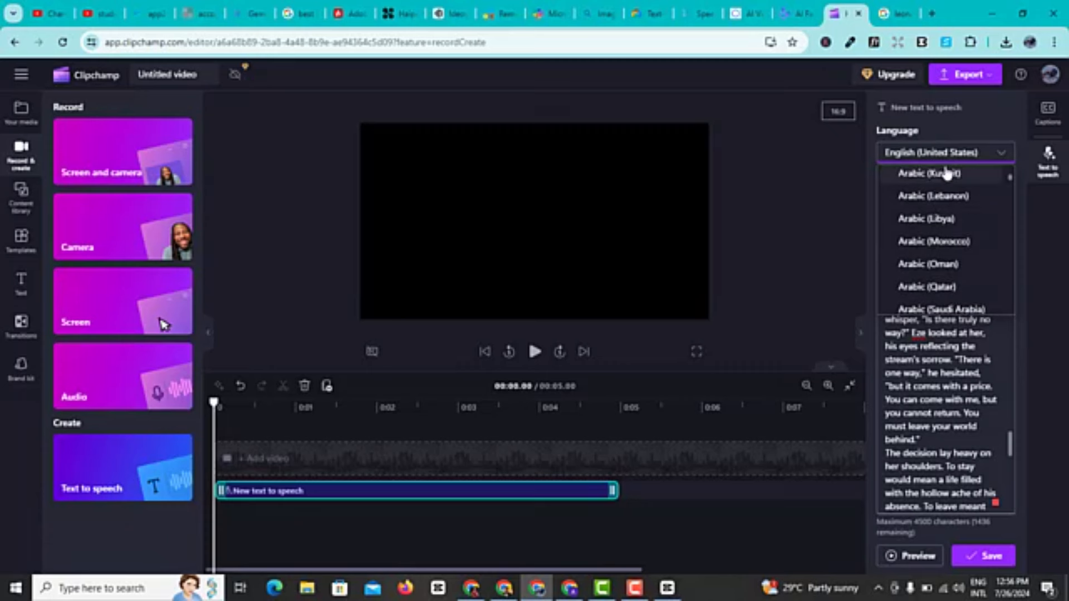
scroll(942, 241, "up", 3)
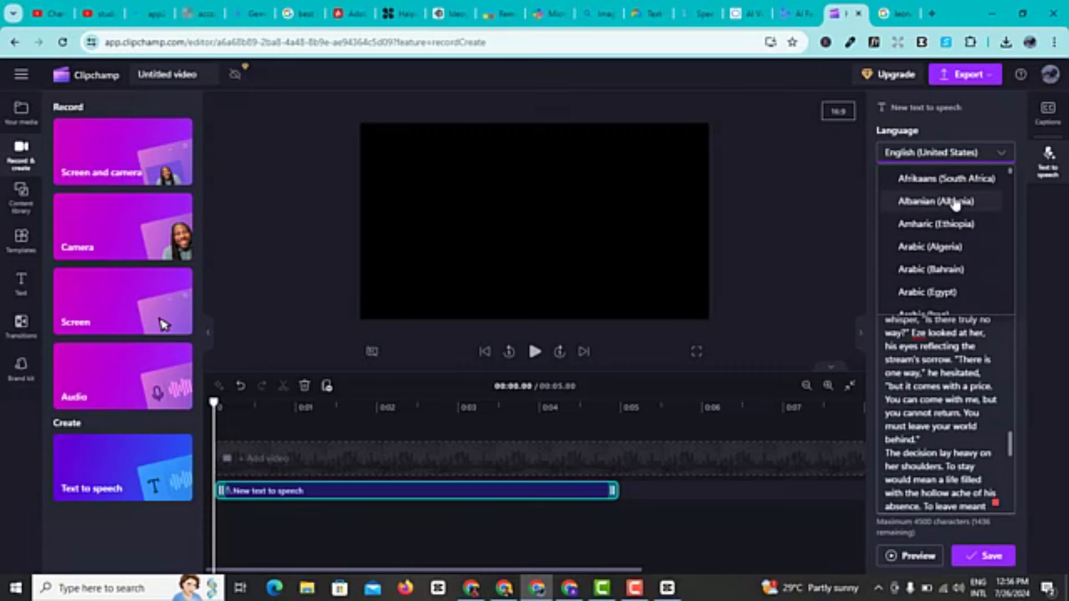
left_click(635, 588)
left_click(1007, 534)
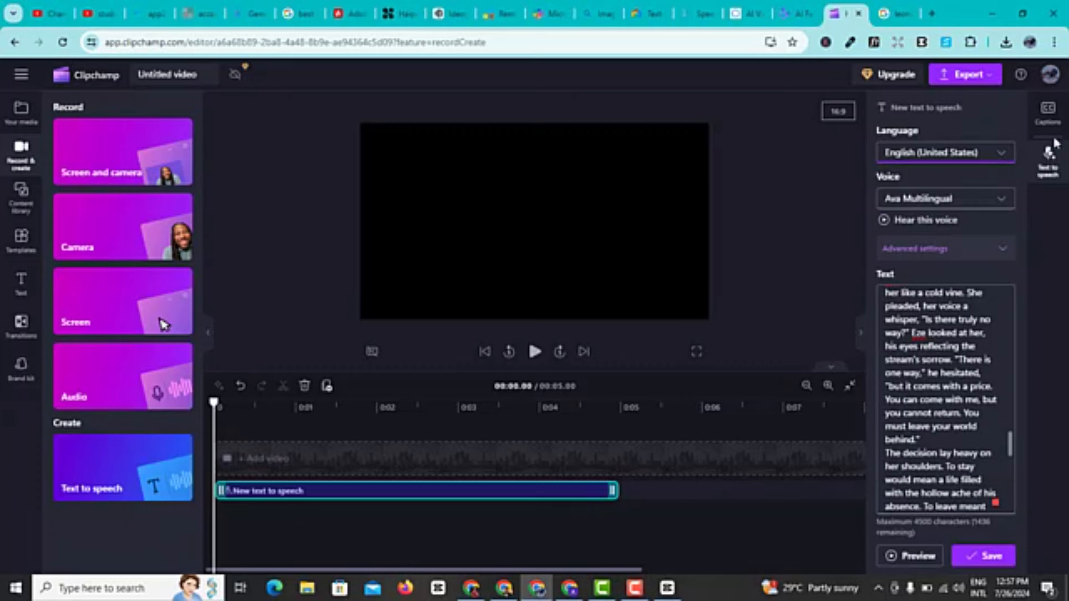
- Set the text-to-speech language to English (Kenya)
left_click(1006, 161)
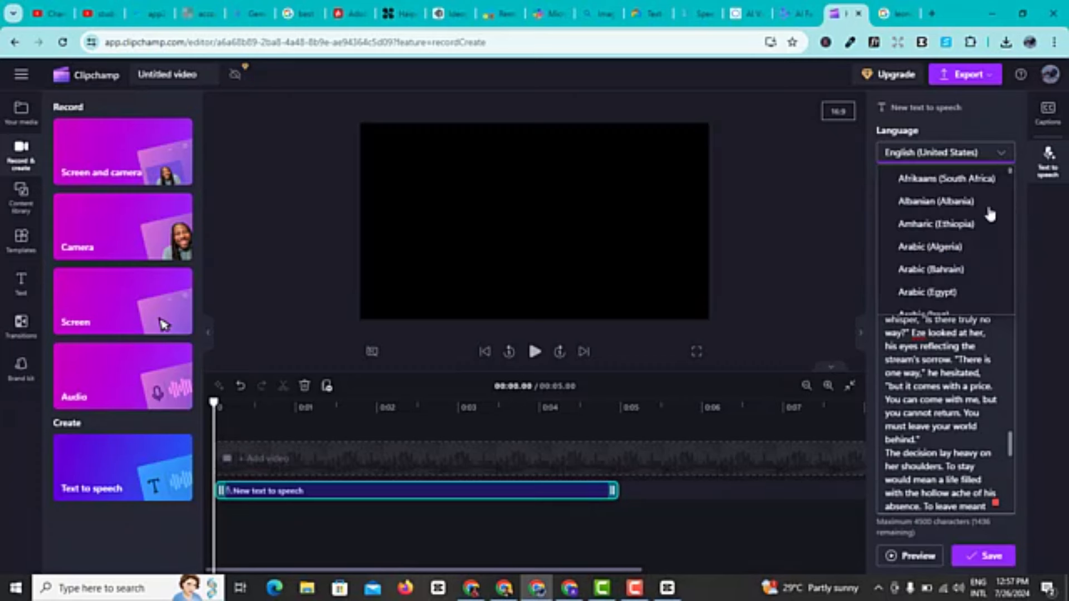
scroll(957, 281, "down", 3)
scroll(962, 283, "down", 8)
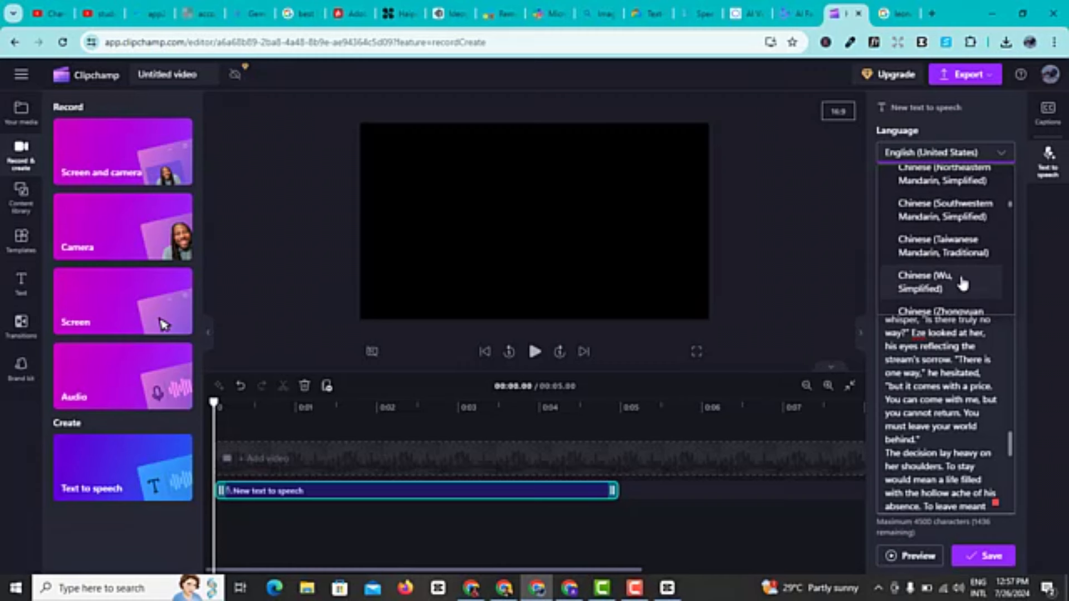
scroll(962, 282, "down", 3)
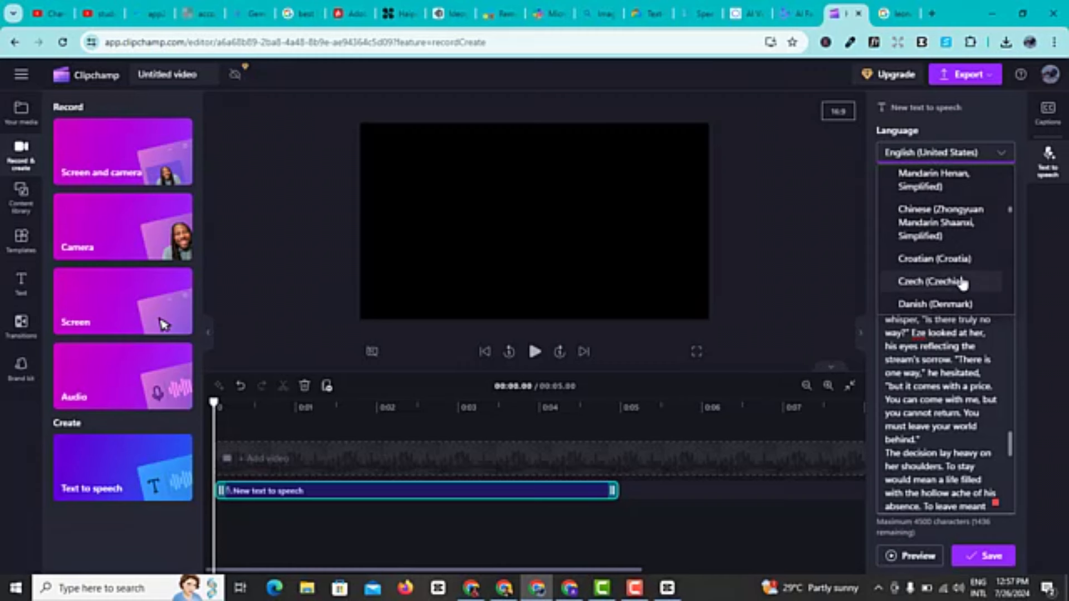
scroll(962, 282, "down", 6)
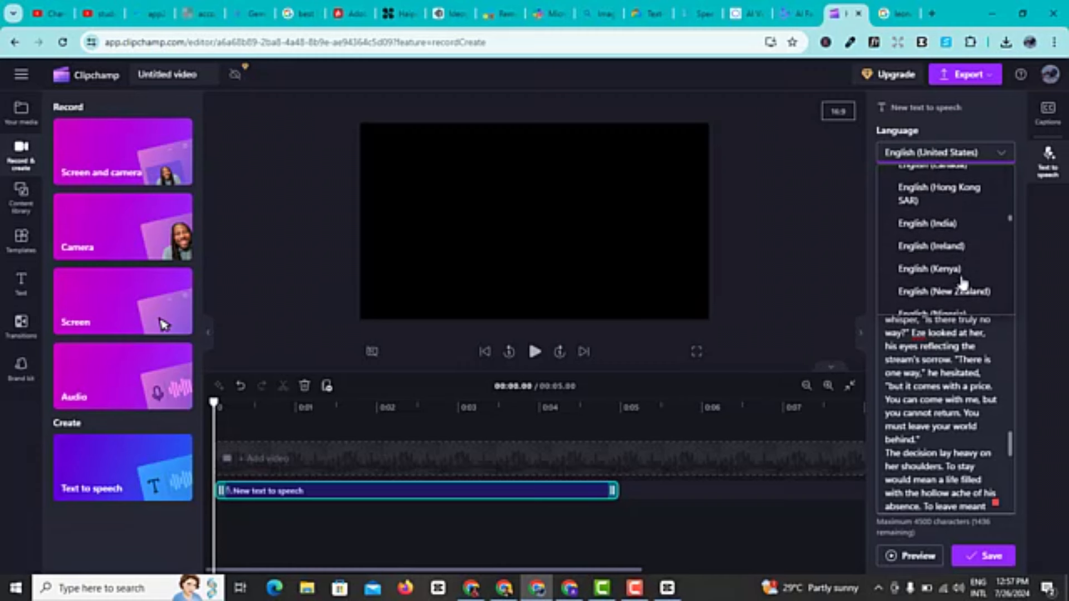
scroll(963, 283, "down", 3)
scroll(962, 283, "up", 3)
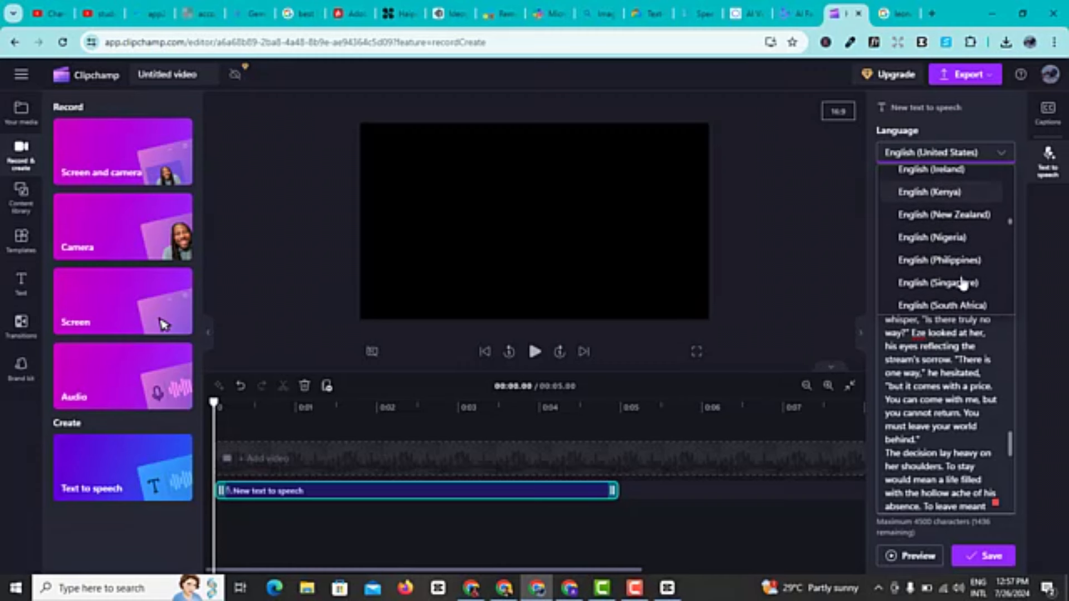
scroll(963, 283, "up", 1)
scroll(963, 283, "down", 1)
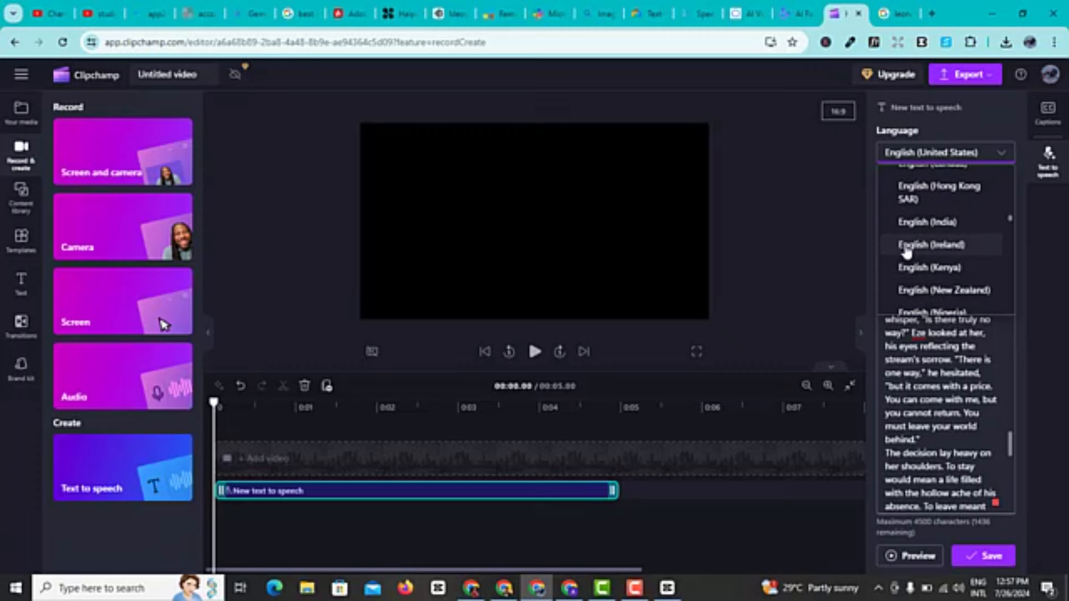
left_click(947, 279)
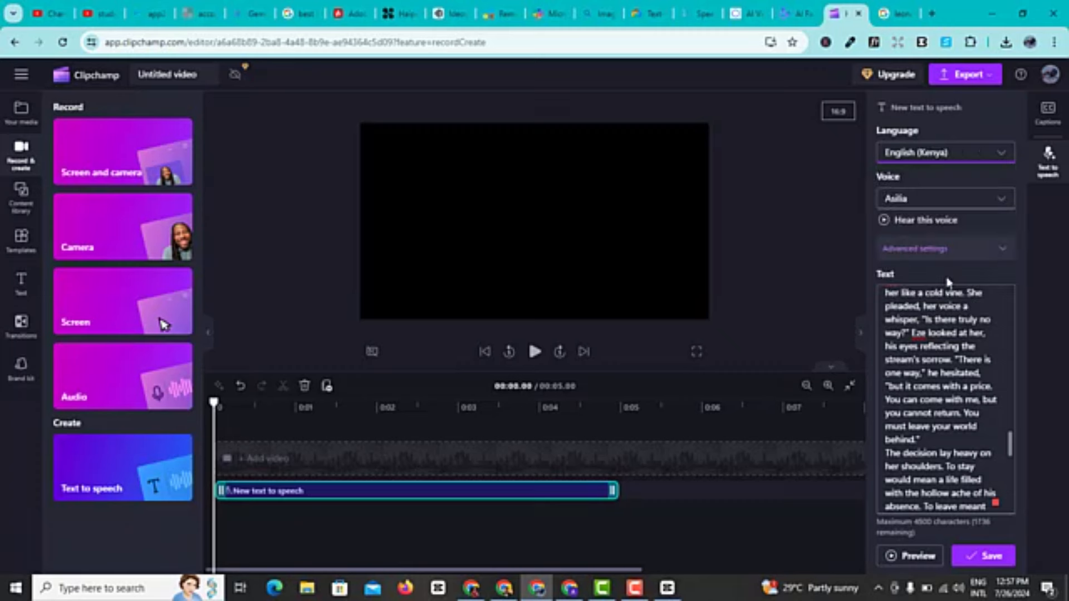
- Set the text-to-speech language to English (Nigeria) and preview the narration with the Ezinne voice
left_click(980, 159)
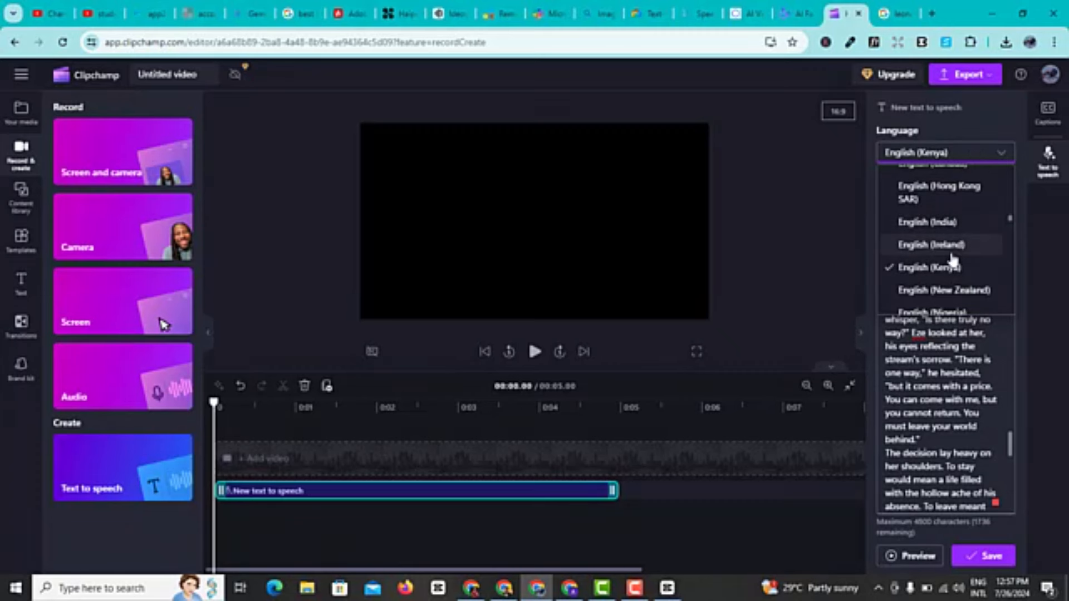
scroll(952, 257, "down", 3)
scroll(949, 250, "up", 2)
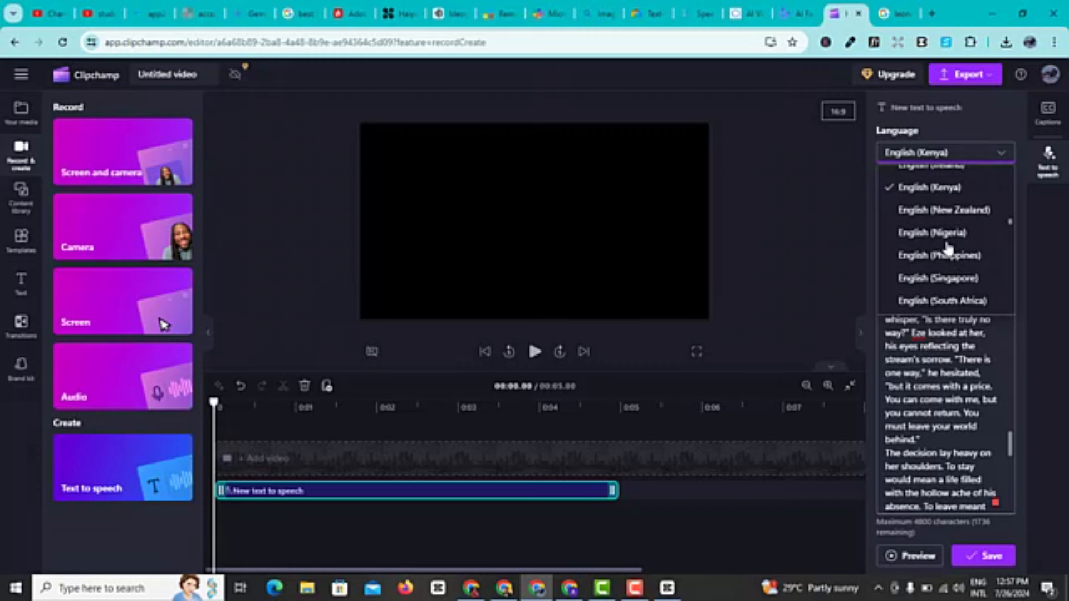
left_click(947, 241)
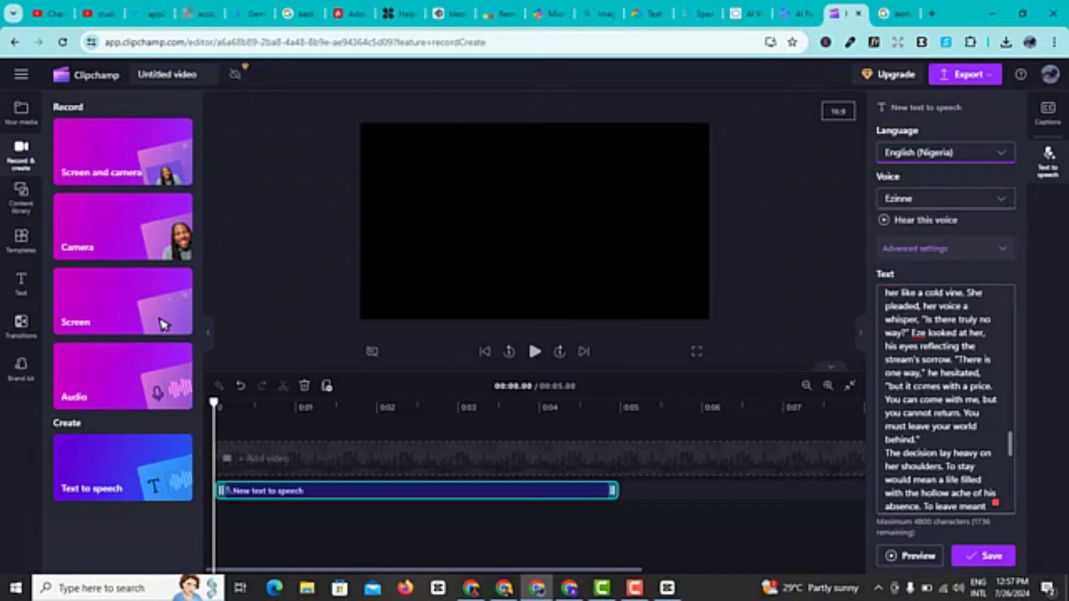
left_click(911, 557)
left_click(637, 589)
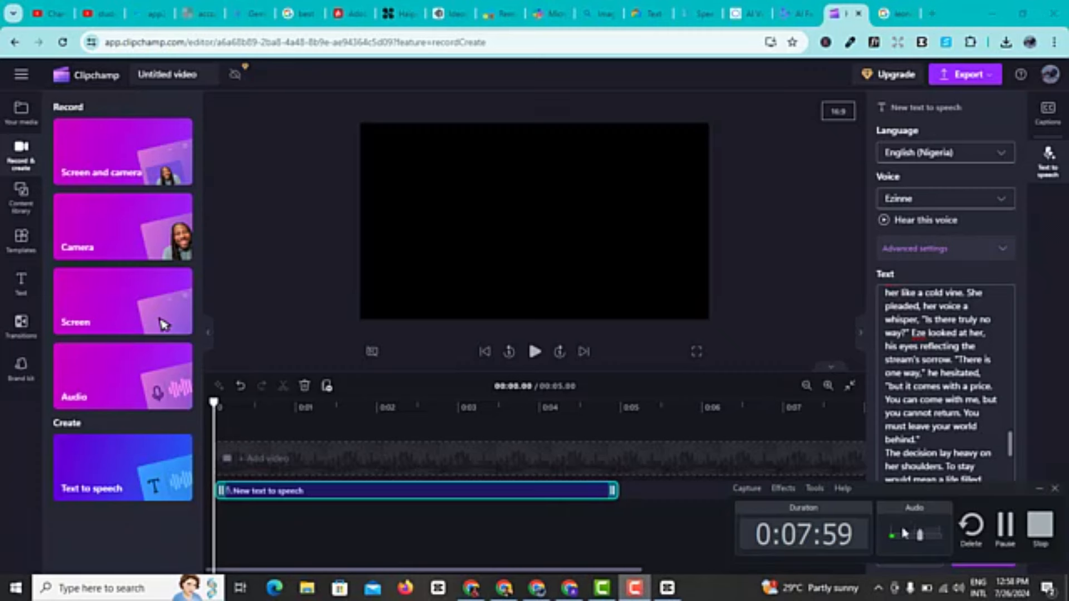
left_click(1008, 532)
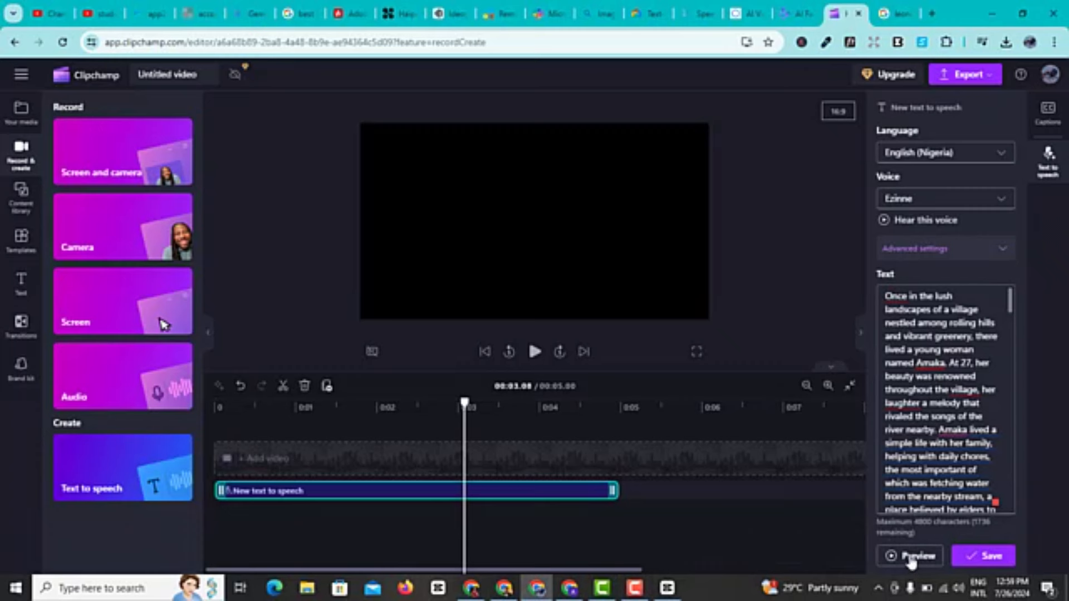
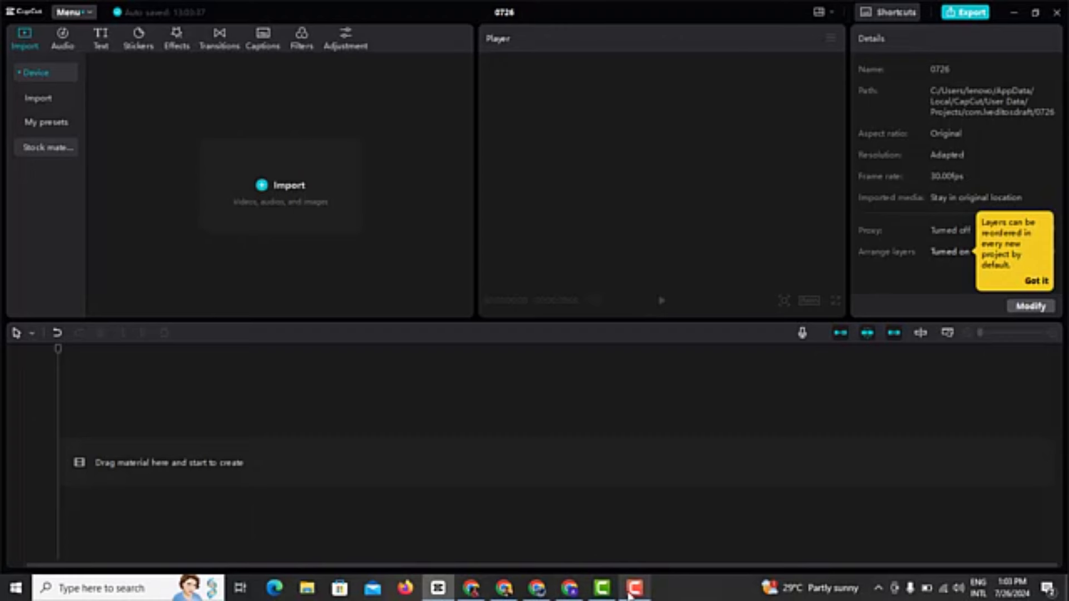
left_click(634, 592)
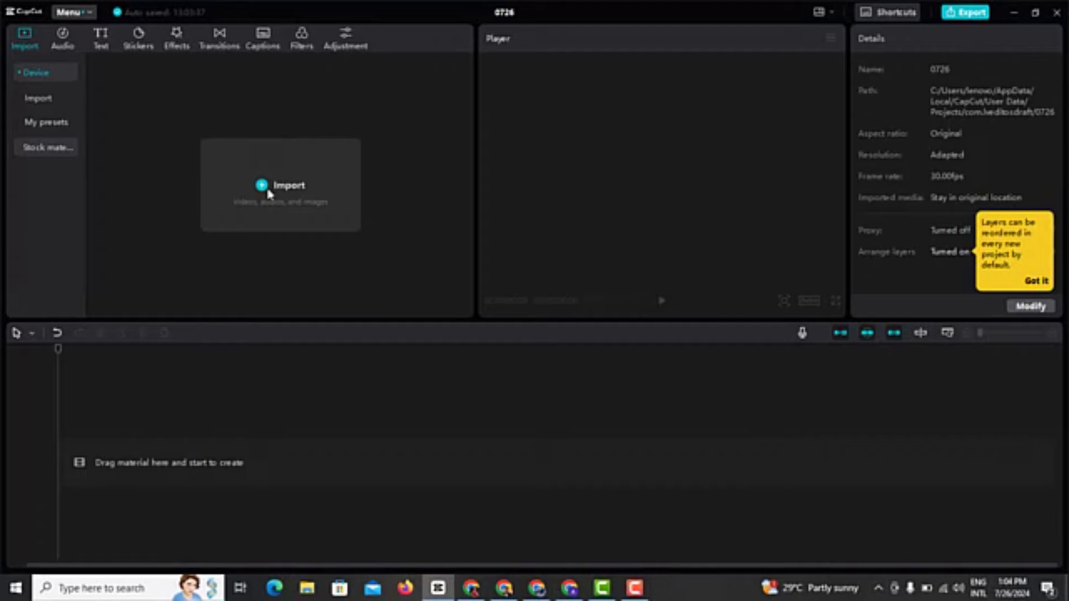
- In CapCut, import the "Untitled video - Made with Clipchamp" narration file from the Downloads folder
left_click(270, 194)
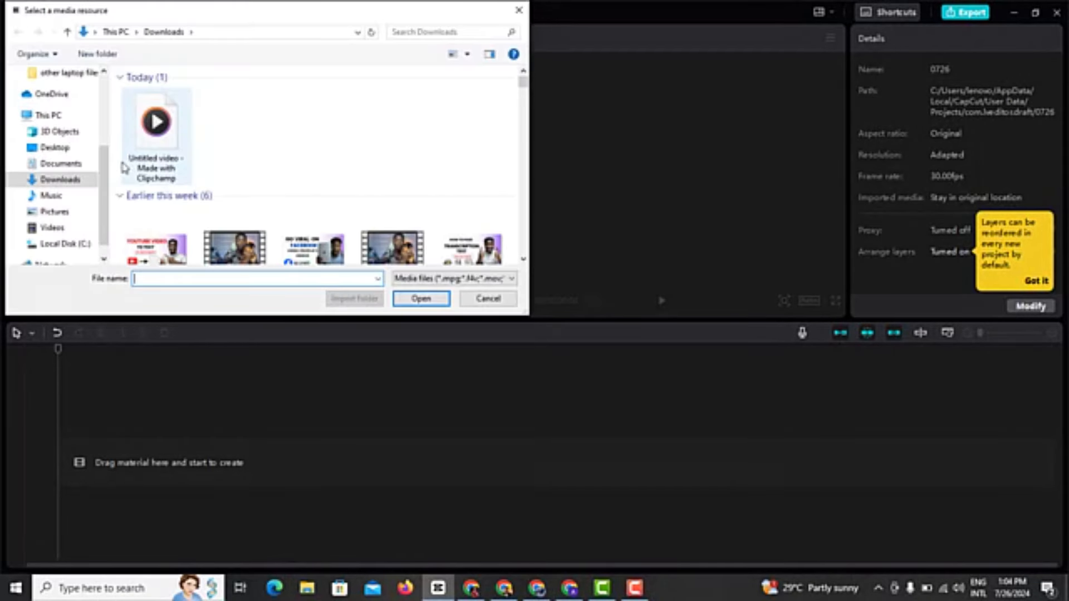
double_click(167, 133)
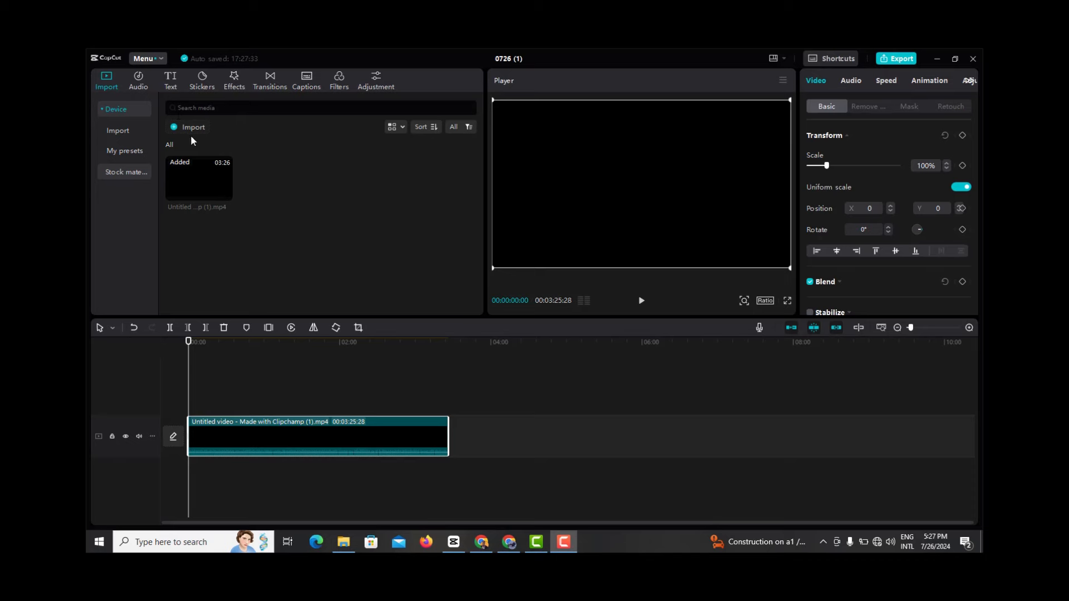
- Import the five story scene images from the Downloads folder into the project media
left_click(189, 129)
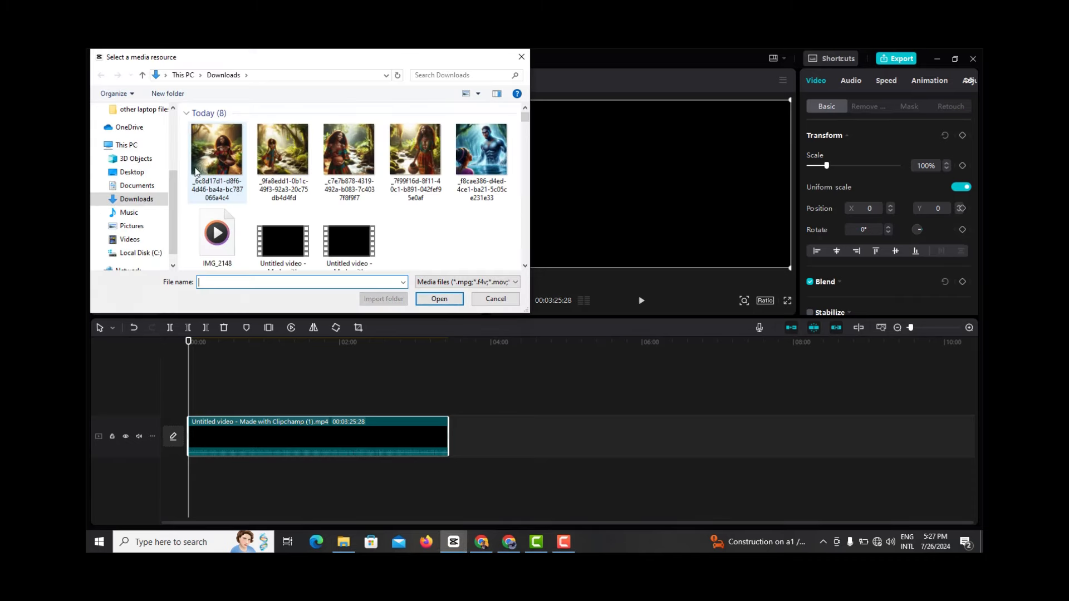
left_click(234, 158)
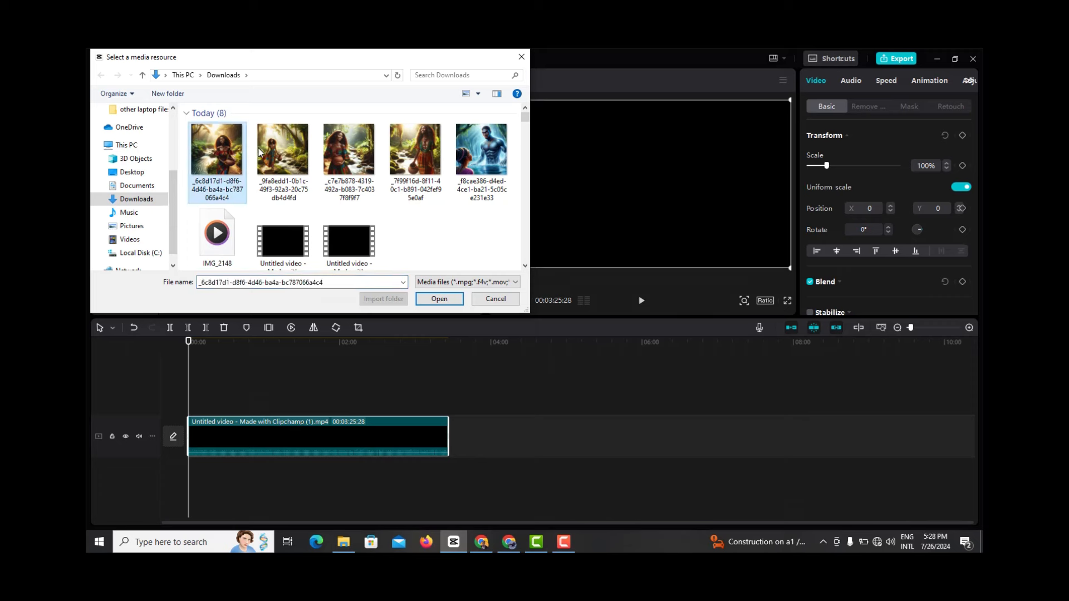
left_click(301, 149, "ctrl")
left_click(356, 162, "ctrl")
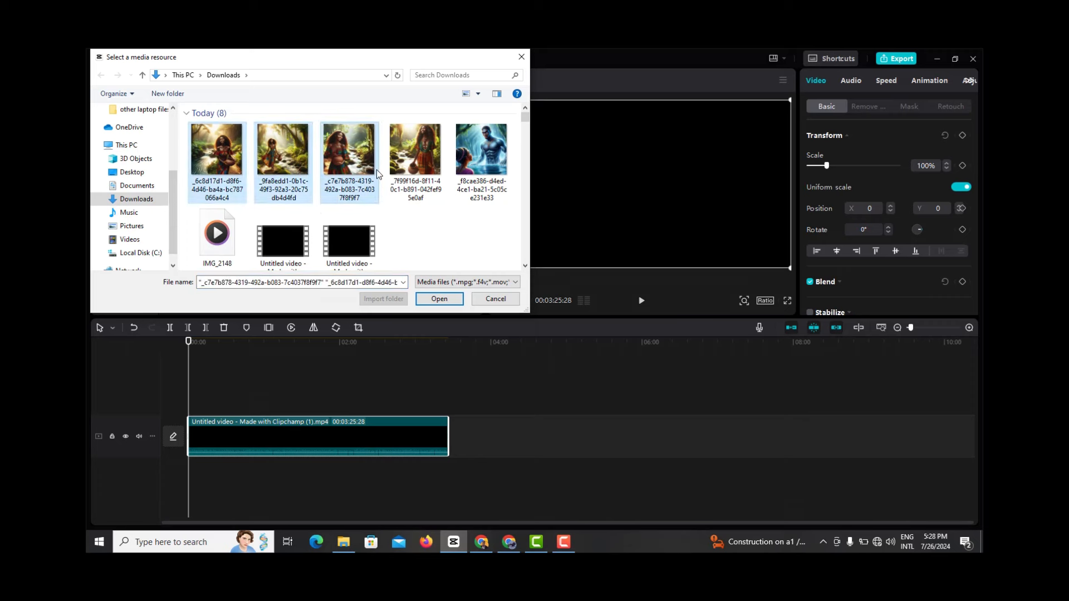
left_click(421, 165, "ctrl")
left_click(473, 165, "ctrl")
left_click(472, 166, "ctrl")
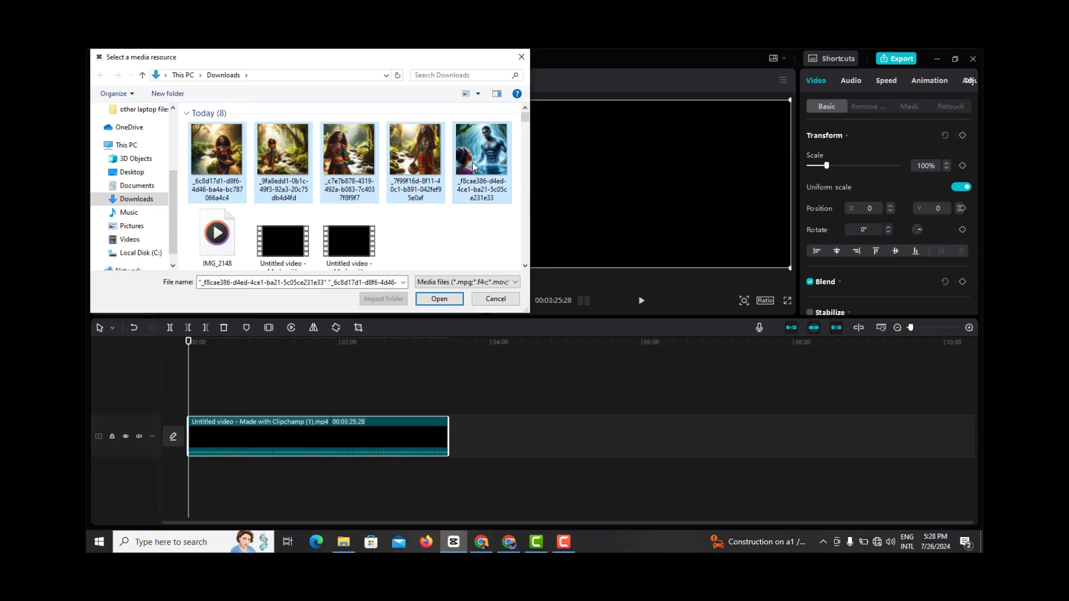
left_click(453, 299)
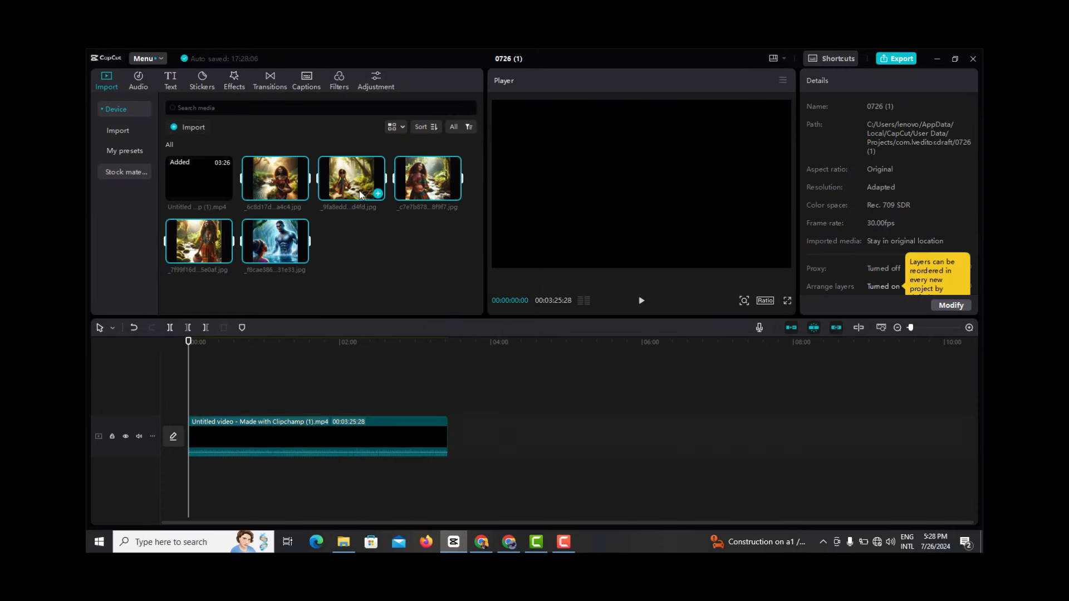
mouse_move(435, 191)
left_click(259, 182)
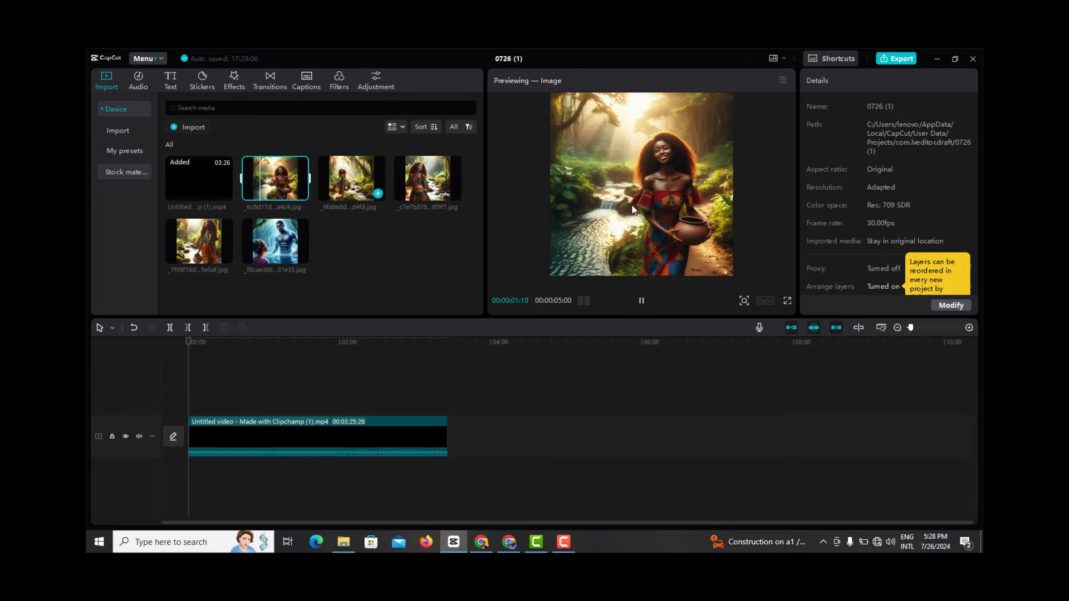
left_click_drag(279, 163, 190, 403)
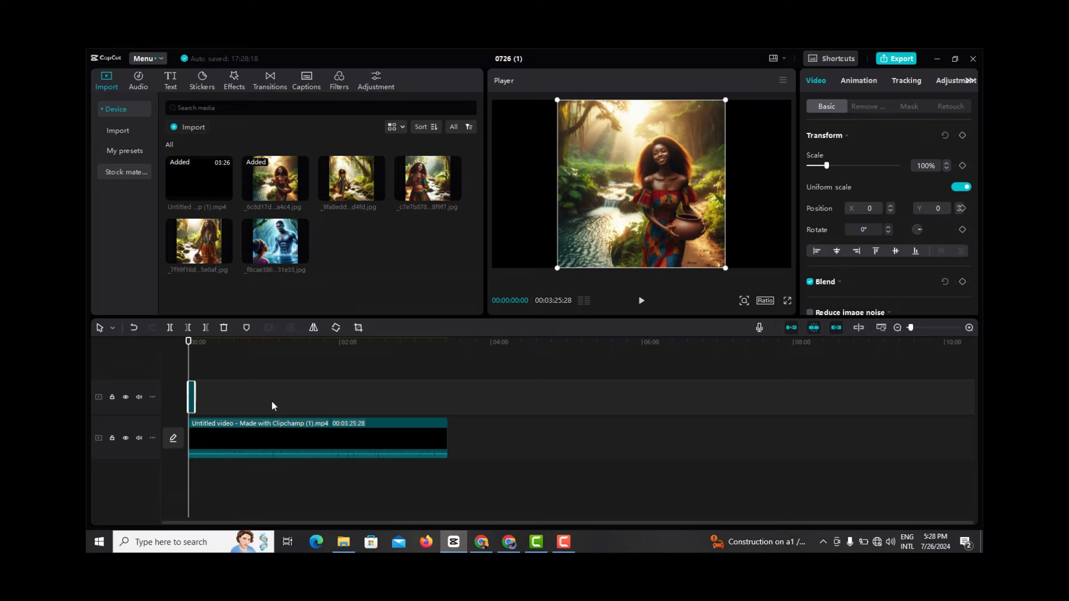
key("Delete")
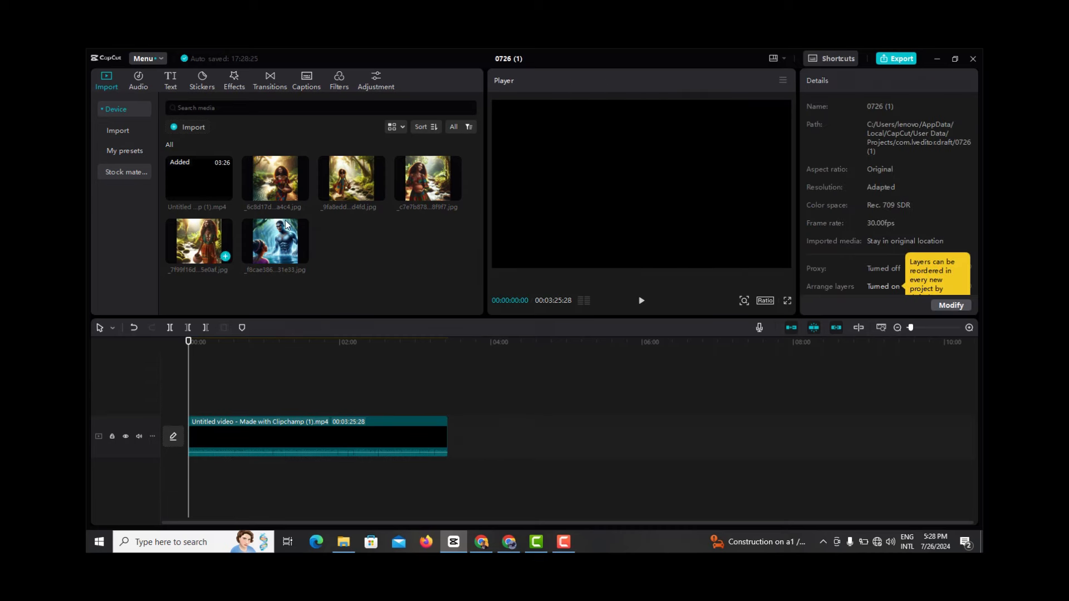
- Place images _9fa8edd, _7f99f16d, _6c8d17d and _c7e7b878 end to end on a track above the narration, and play the sequence
left_click_drag(358, 186, 189, 396)
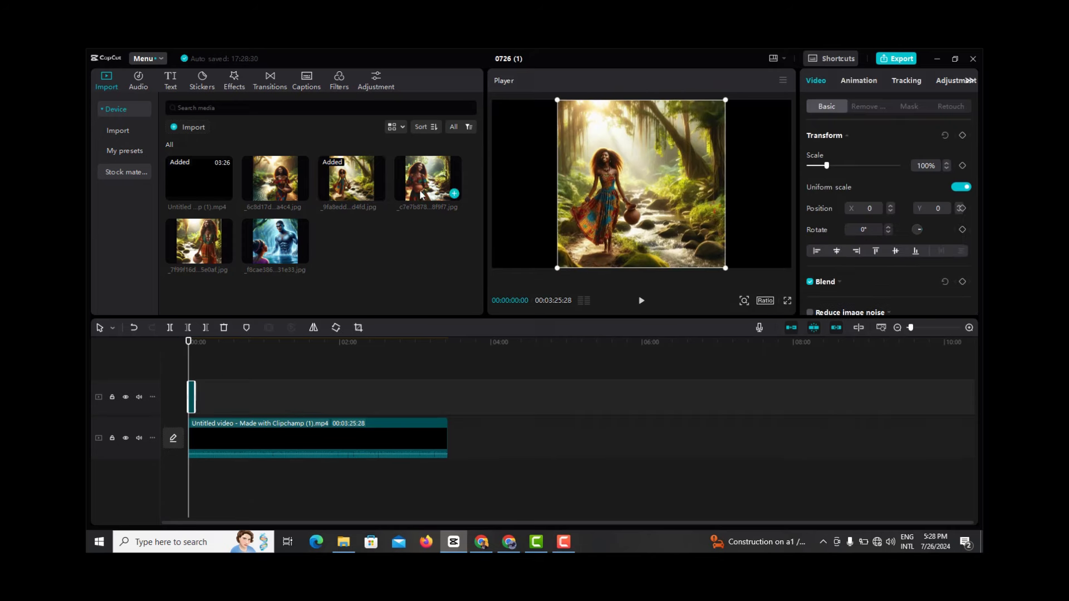
left_click_drag(210, 256, 198, 395)
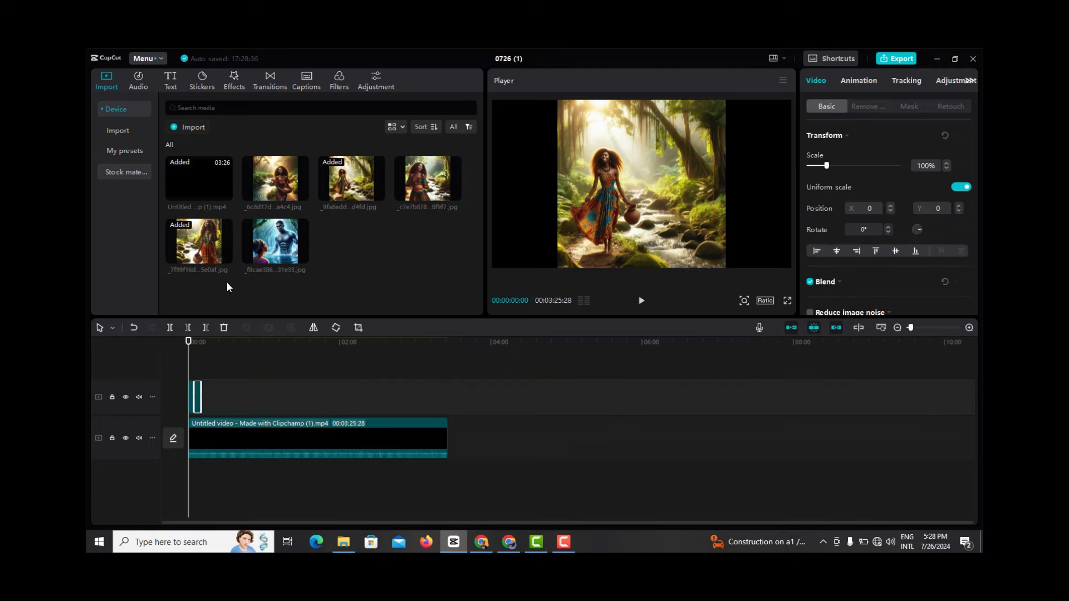
left_click_drag(275, 196, 204, 394)
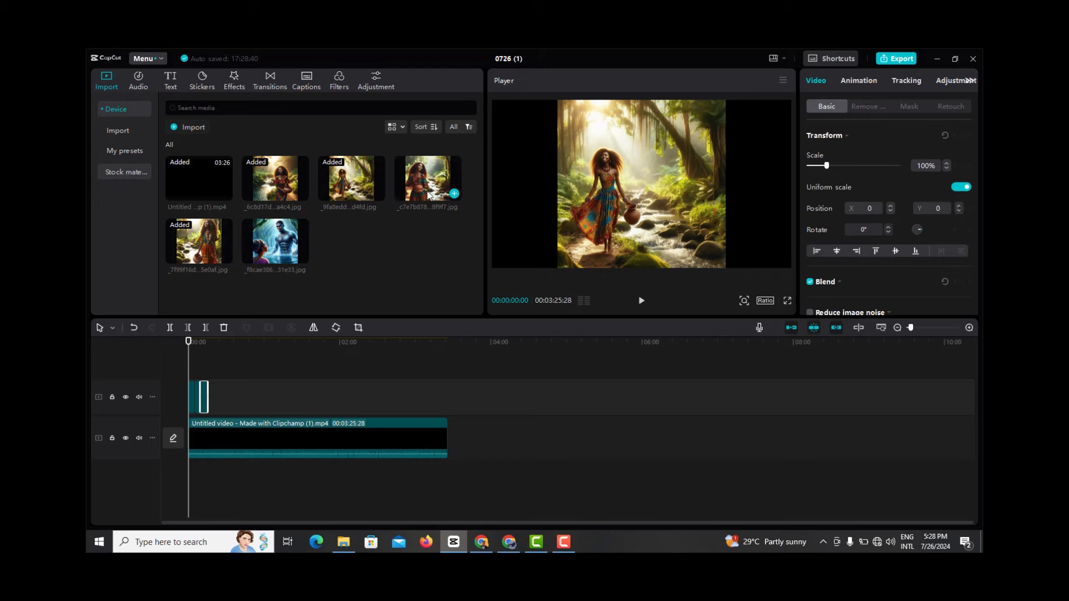
left_click_drag(429, 193, 210, 397)
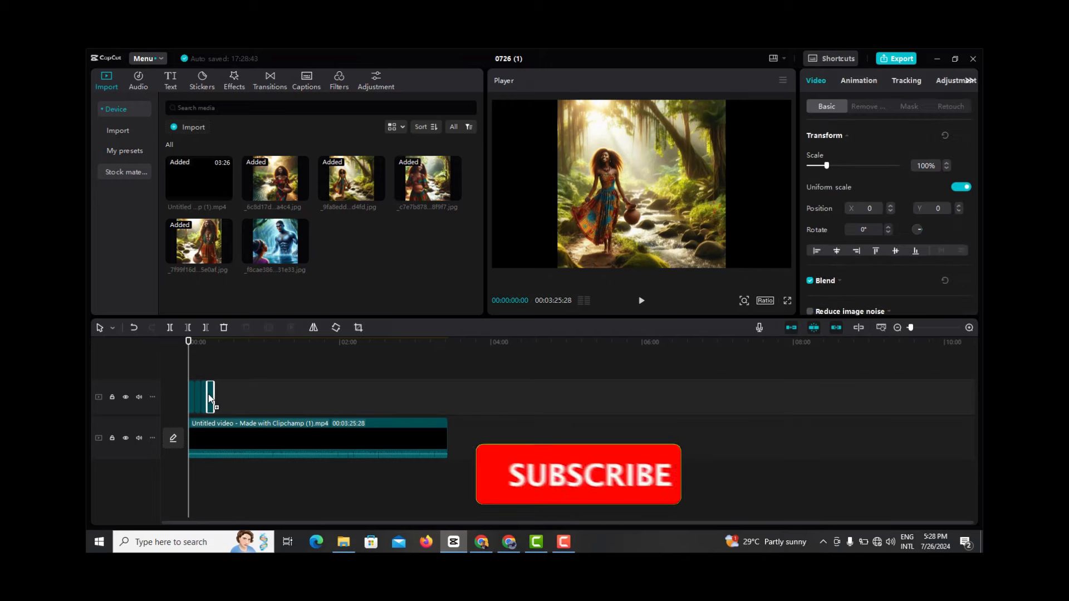
left_click(642, 301)
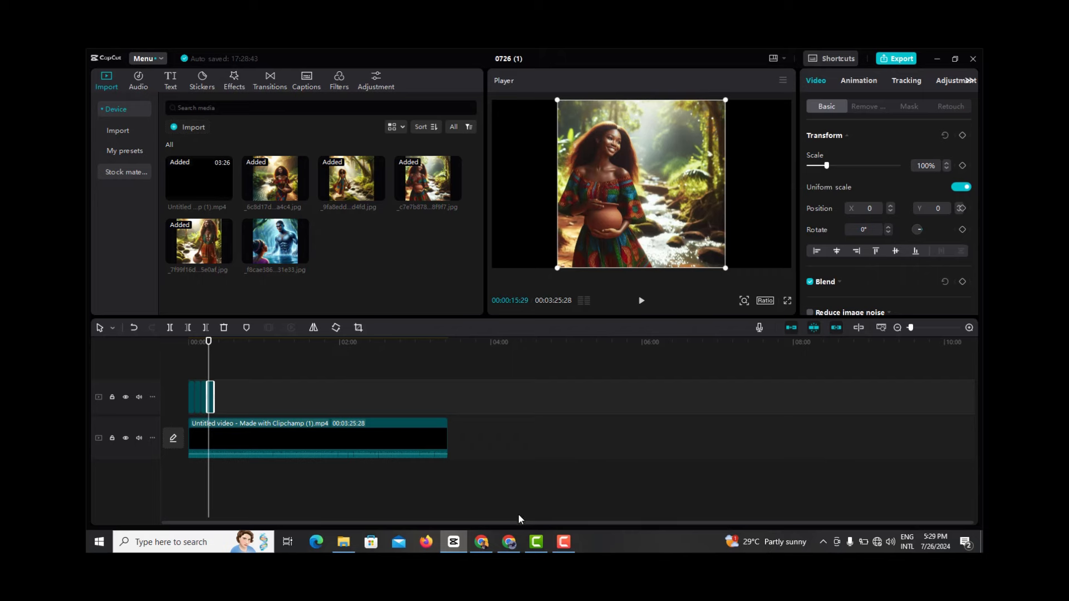
left_click(490, 539)
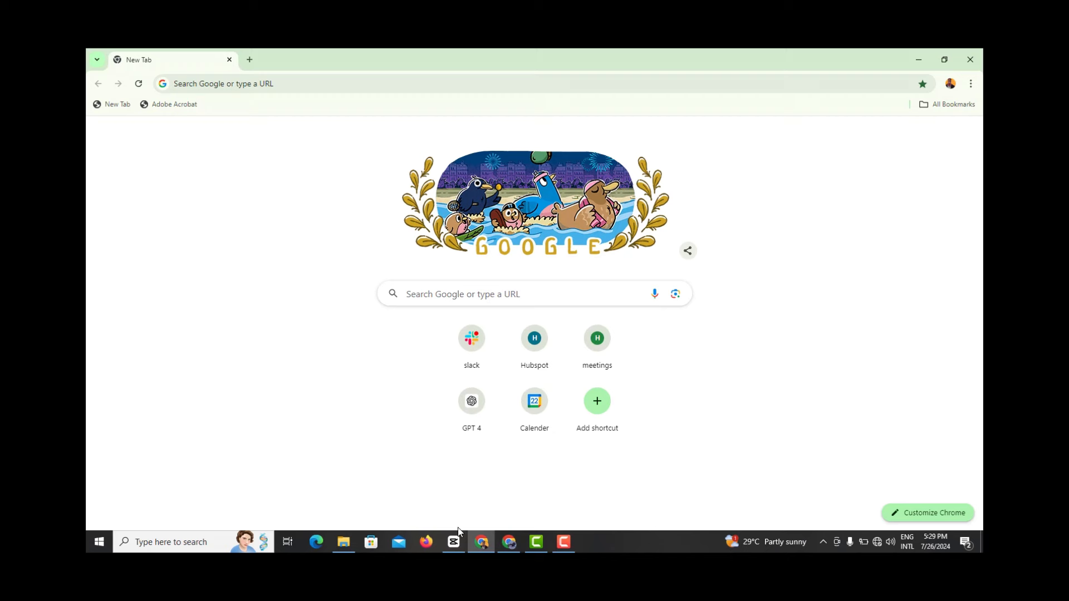
left_click(455, 542)
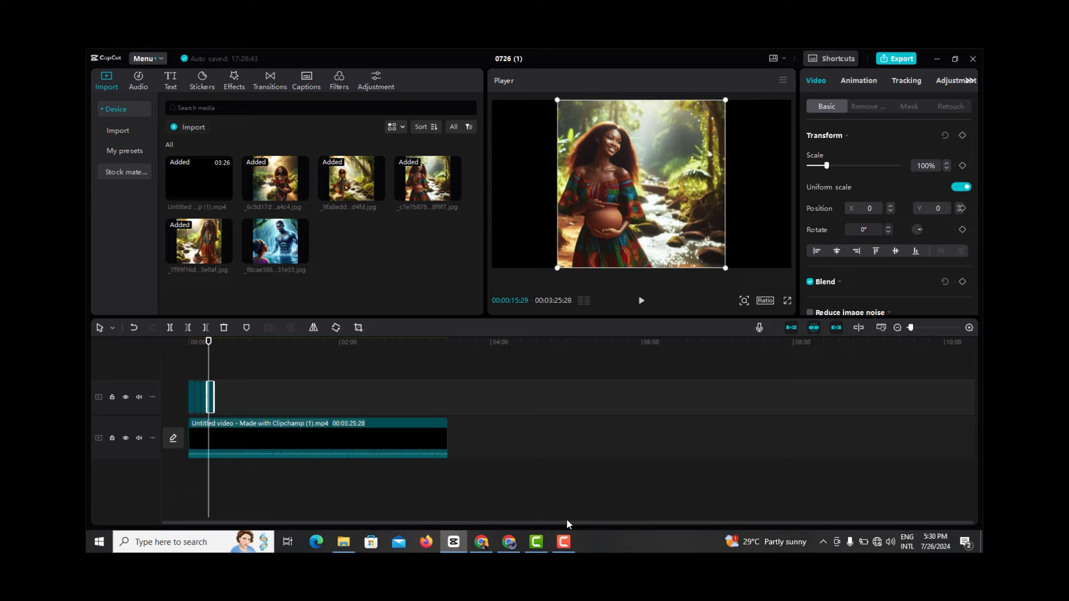
left_click(566, 544)
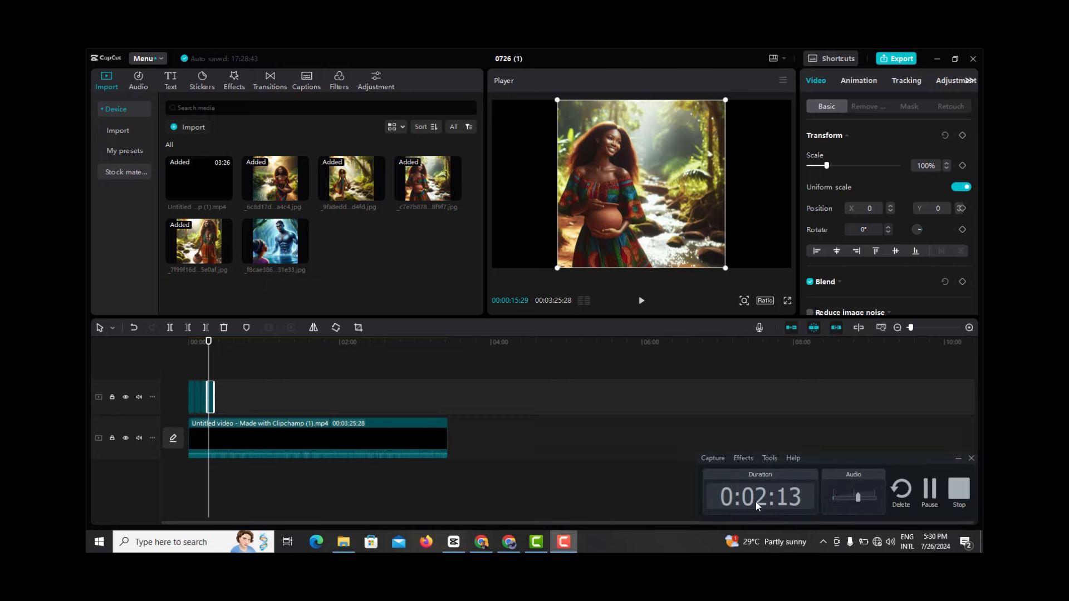
left_click(927, 497)
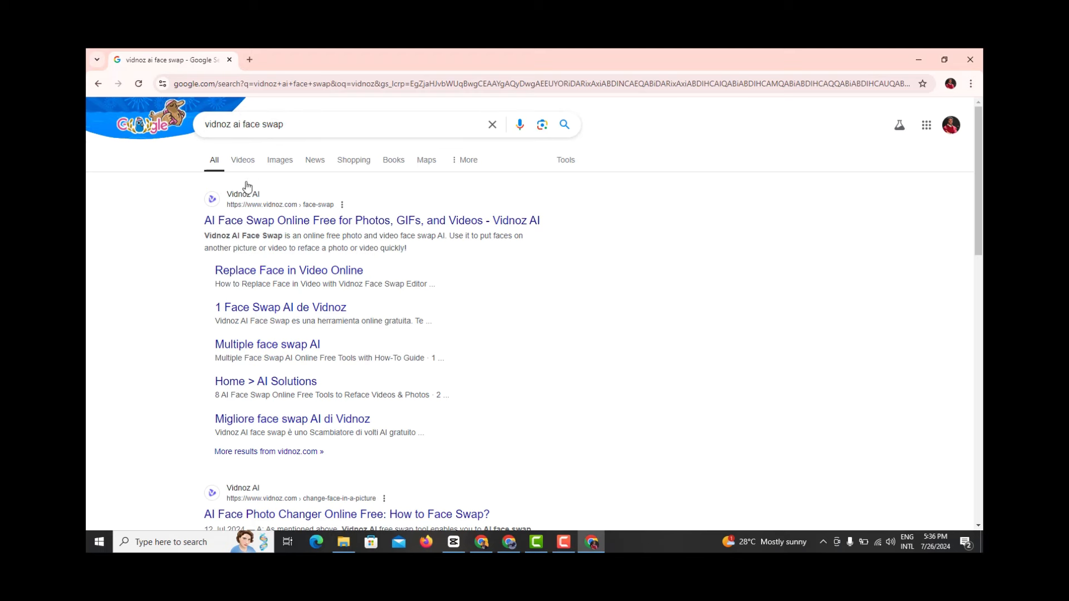
- Open the Vidnoz AI Face Swap page from the Google results in Chrome and look at its photo upload options
left_click(272, 221)
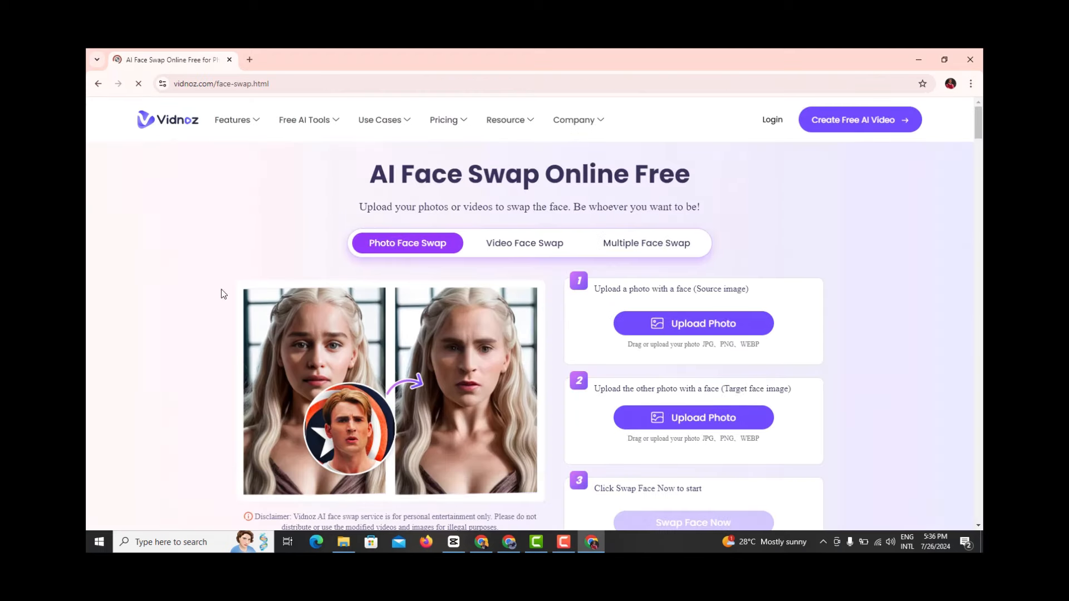
scroll(429, 393, "down", 1)
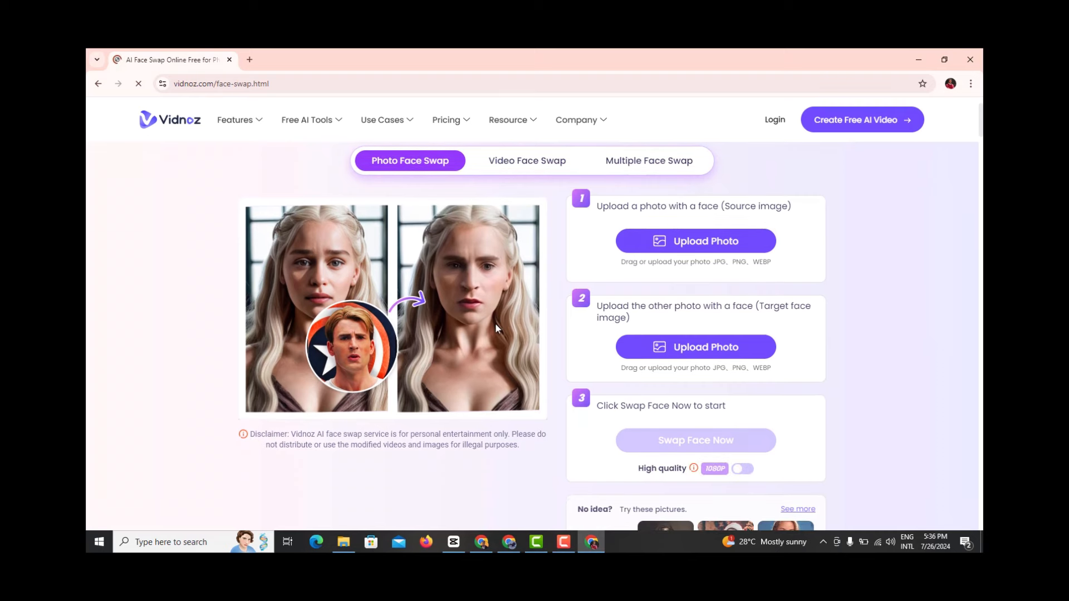
- Dismiss the Google sign-in prompt and upload image _6c8d17d1 from the Downloads folder as the source photo for the face swap
scroll(498, 329, "up", 2)
scroll(498, 329, "down", 2)
scroll(497, 329, "up", 1)
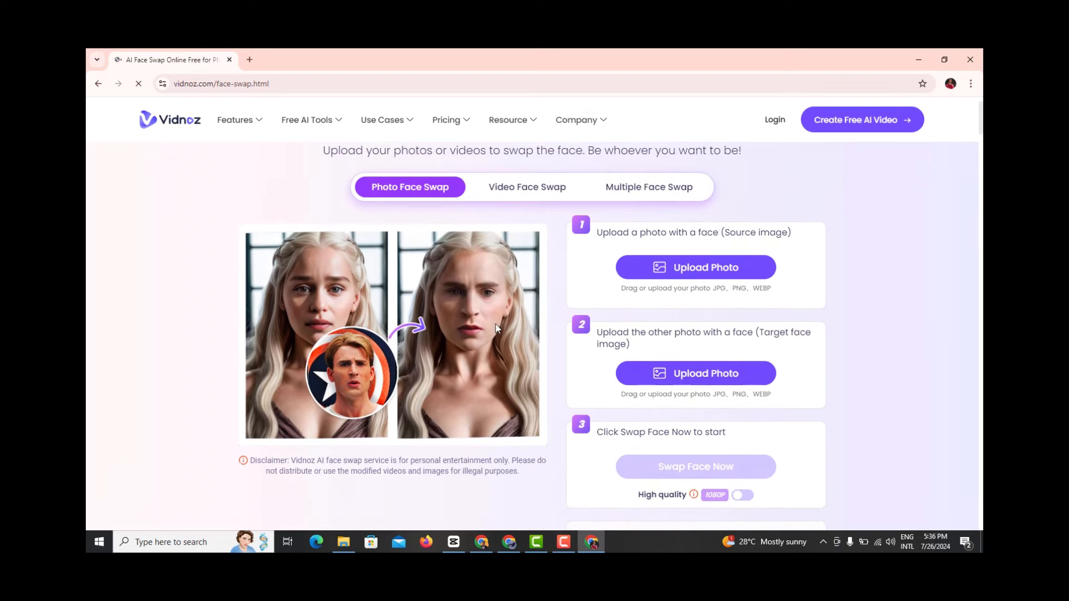
scroll(496, 324, "up", 1)
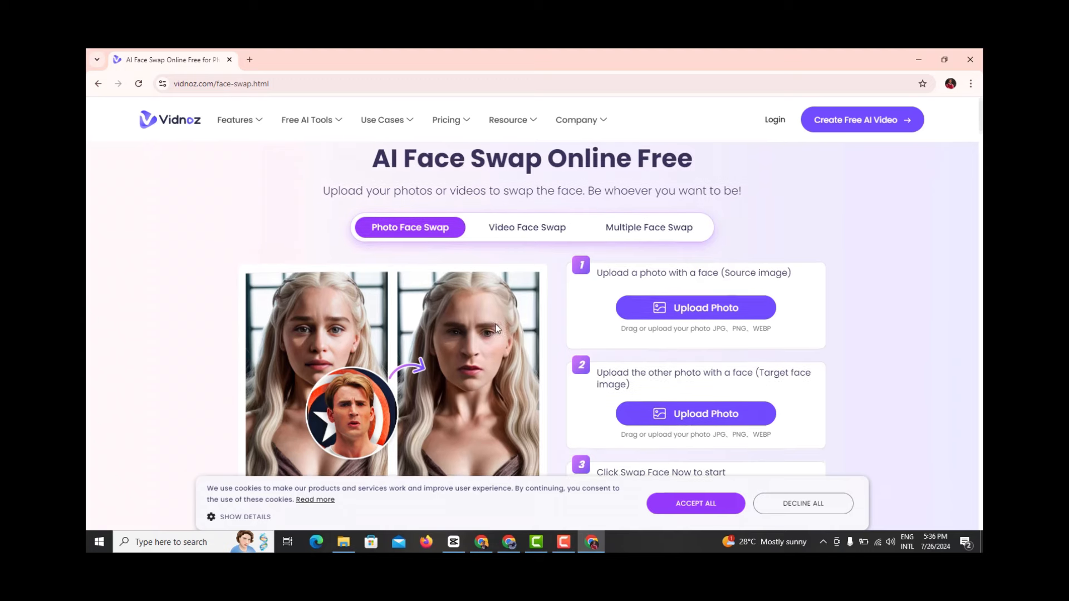
scroll(495, 324, "down", 1)
scroll(496, 324, "down", 1)
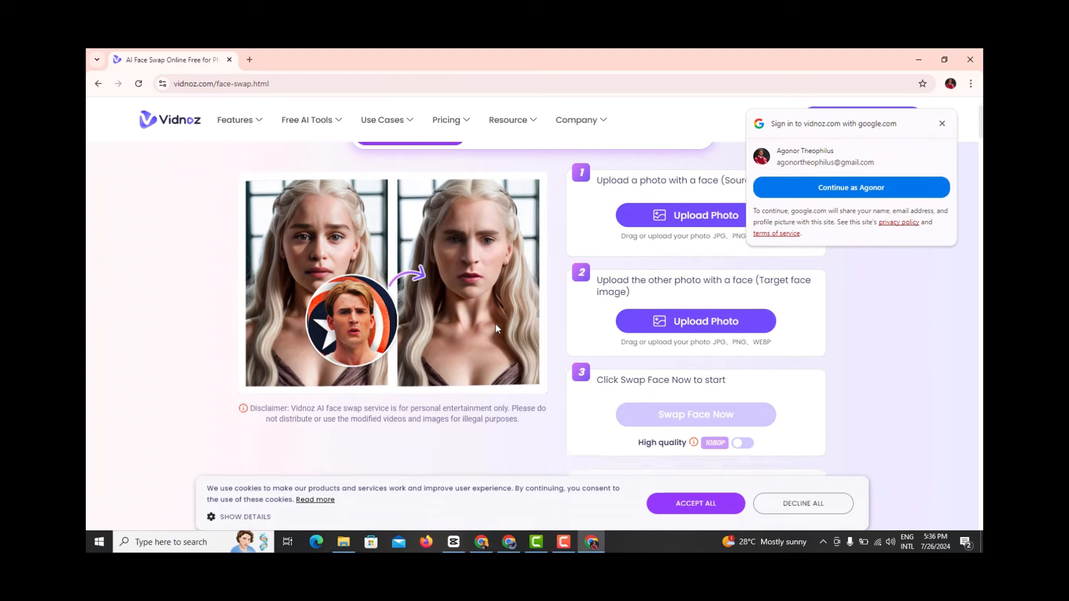
left_click(943, 125)
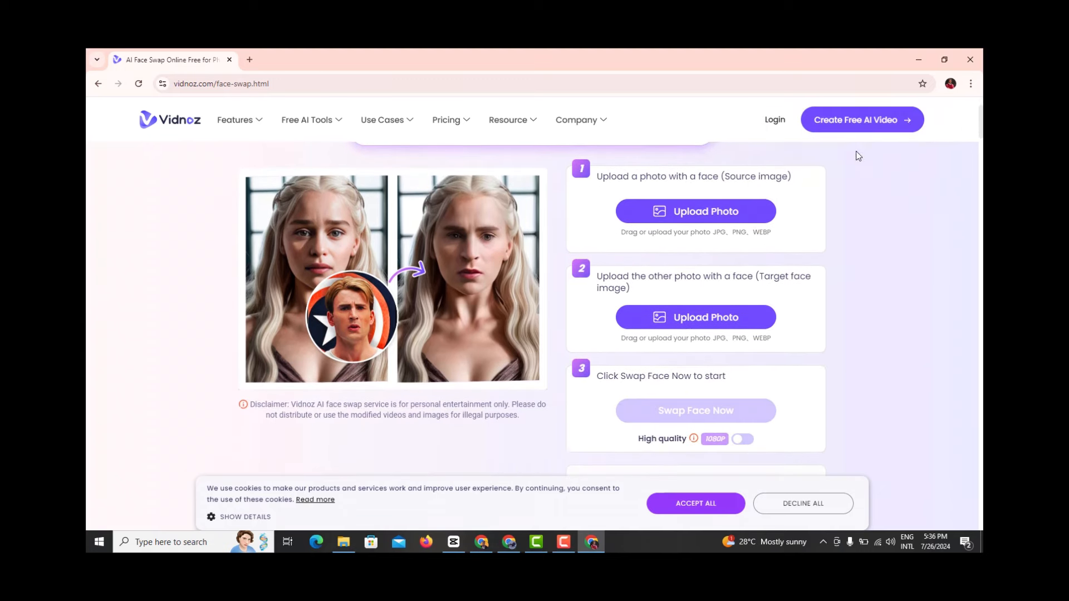
left_click(679, 212)
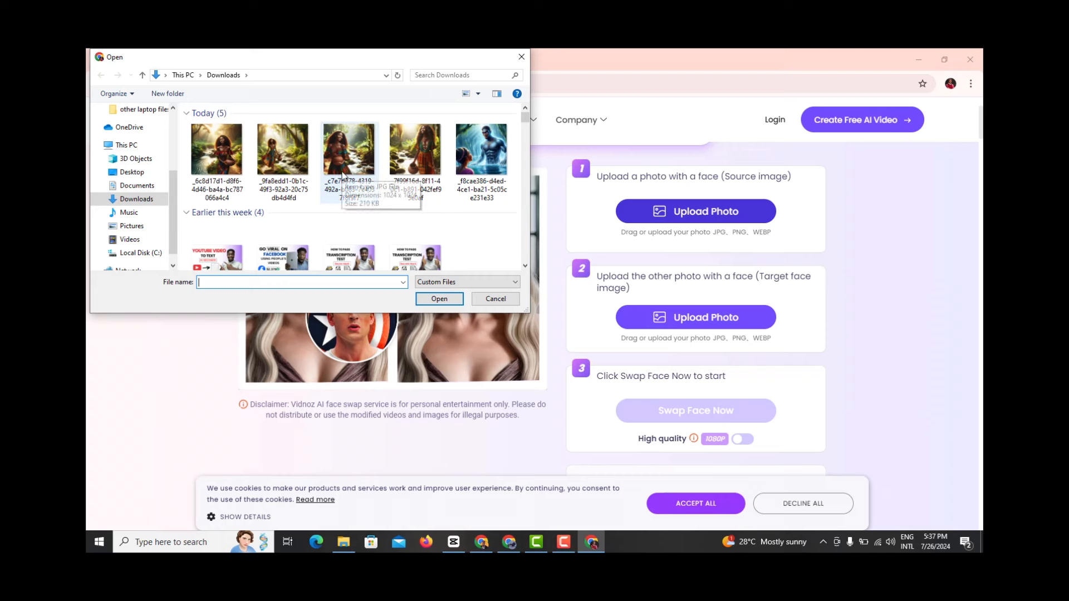
double_click(226, 149)
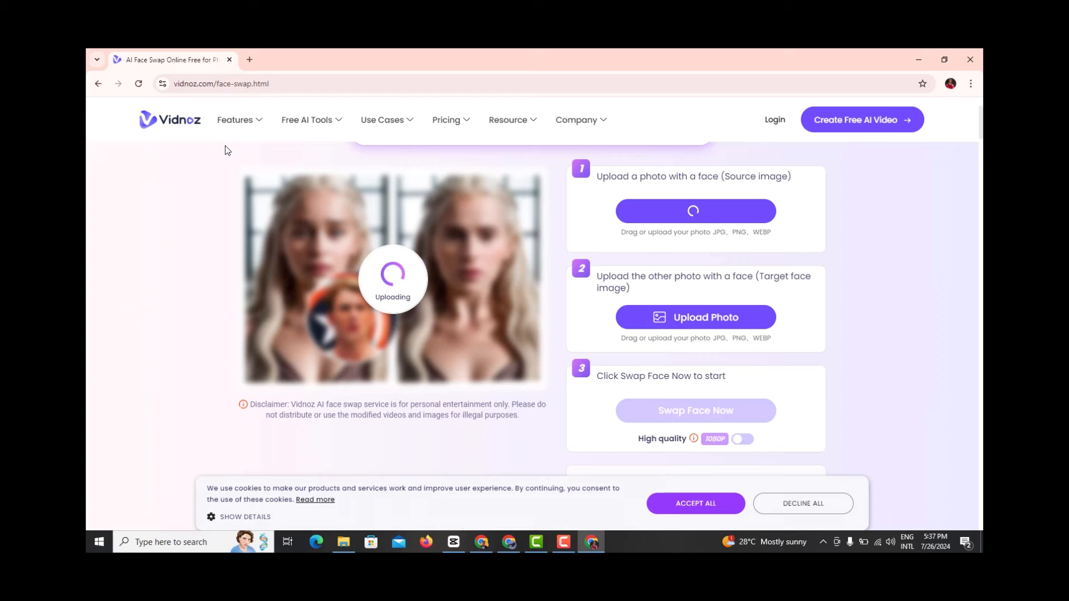
left_click(564, 542)
left_click(929, 494)
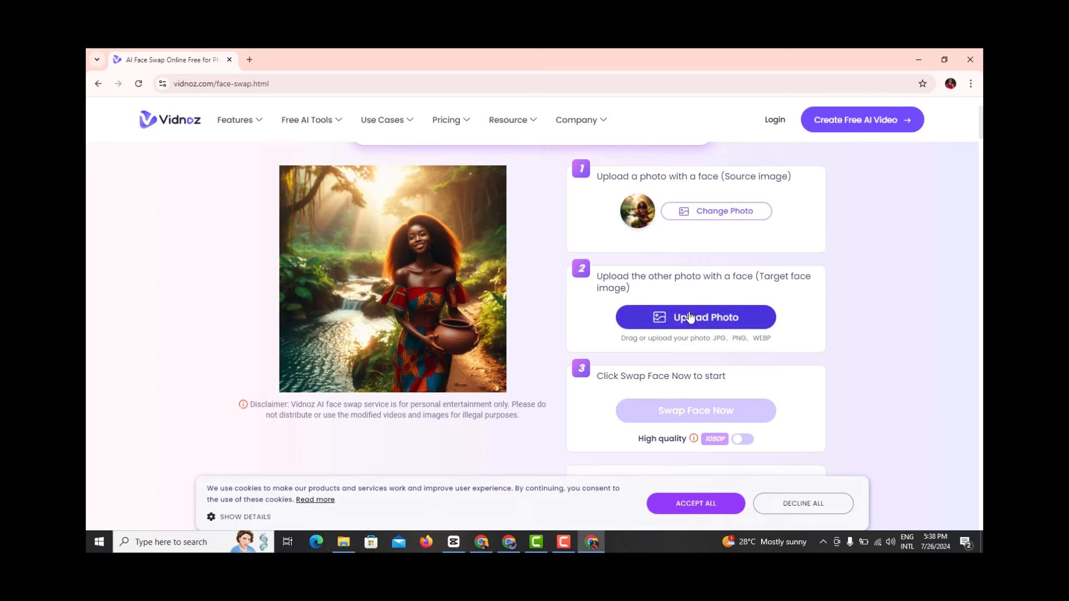
- Upload a second photo with a face as the target face image and start the face swap
left_click(693, 317)
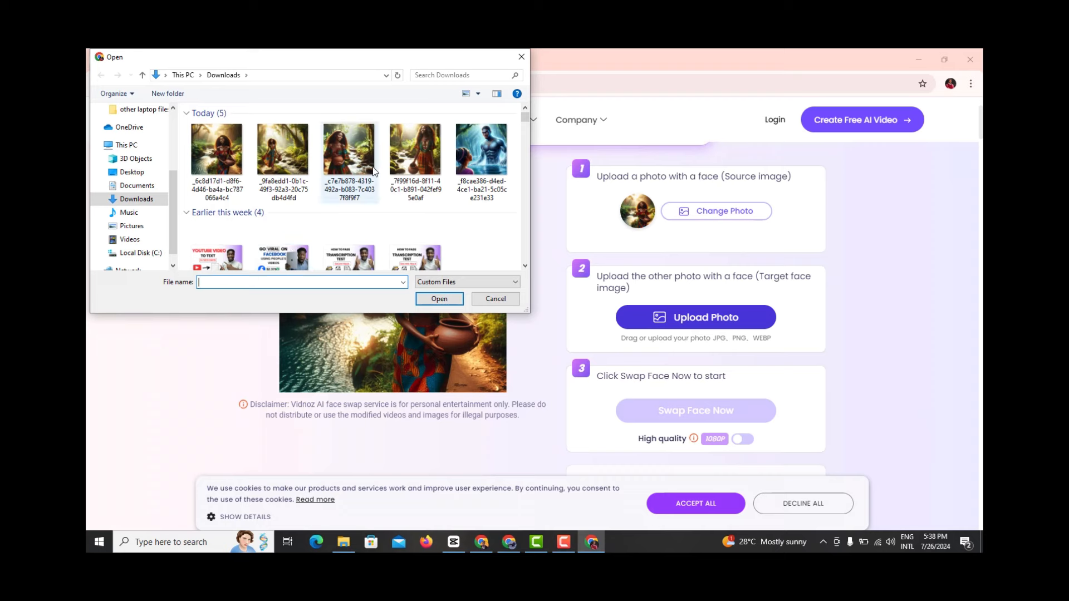
scroll(397, 174, "down", 2)
scroll(397, 174, "up", 2)
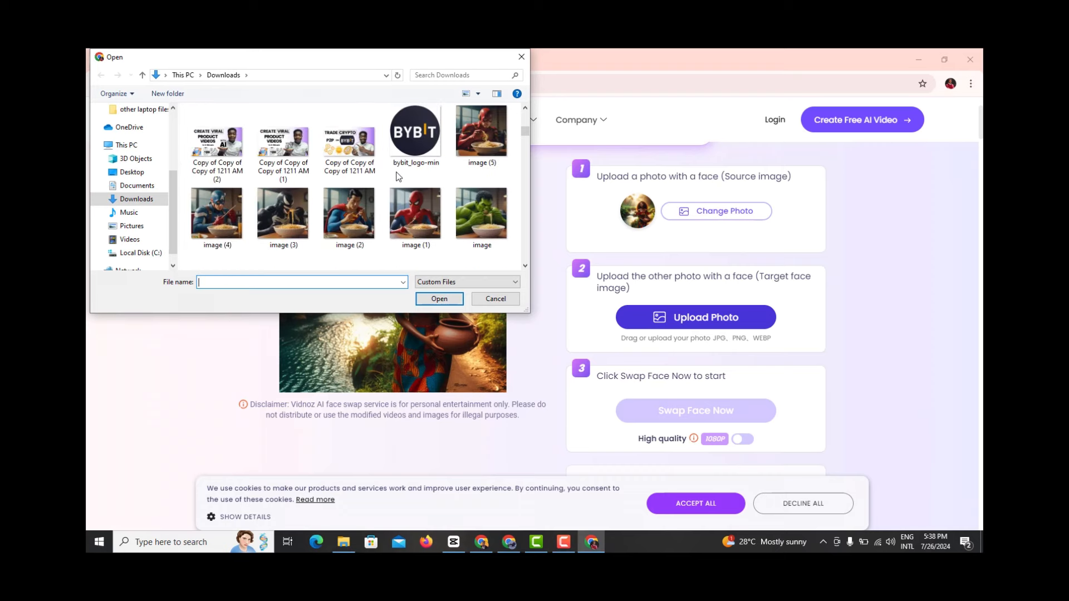
scroll(398, 176, "up", 2)
scroll(398, 176, "down", 5)
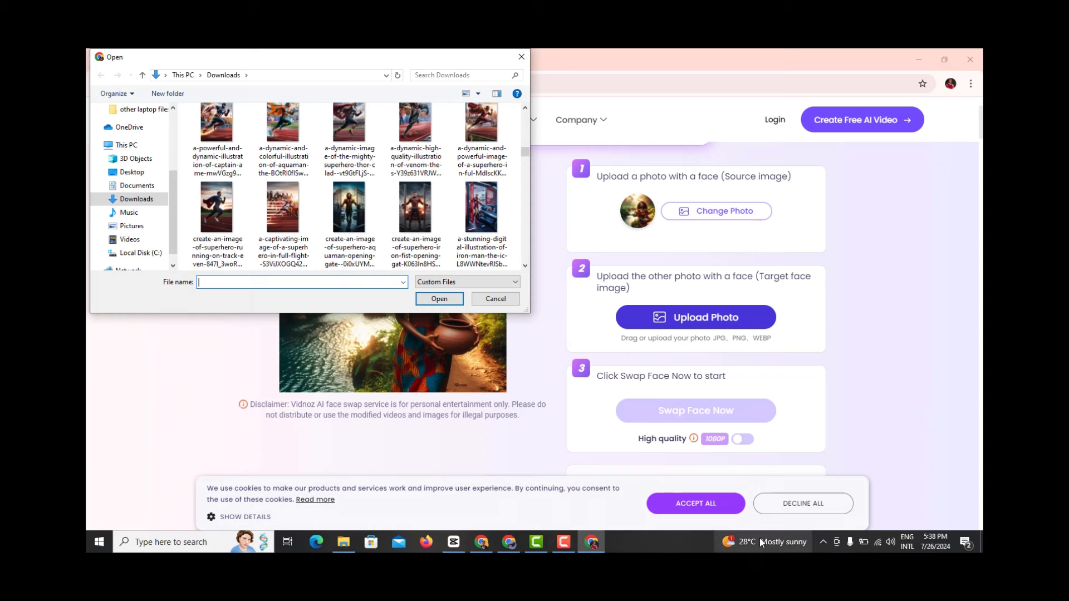
left_click(564, 543)
left_click(901, 498)
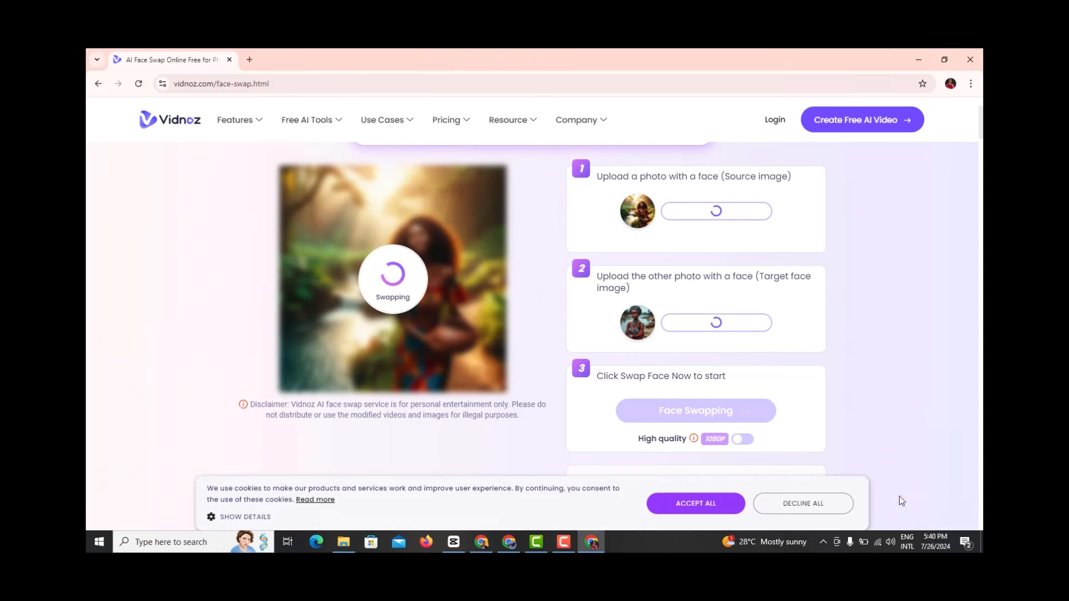
- Examine the face-swapped photo and the options offered beneath it
left_click(565, 543)
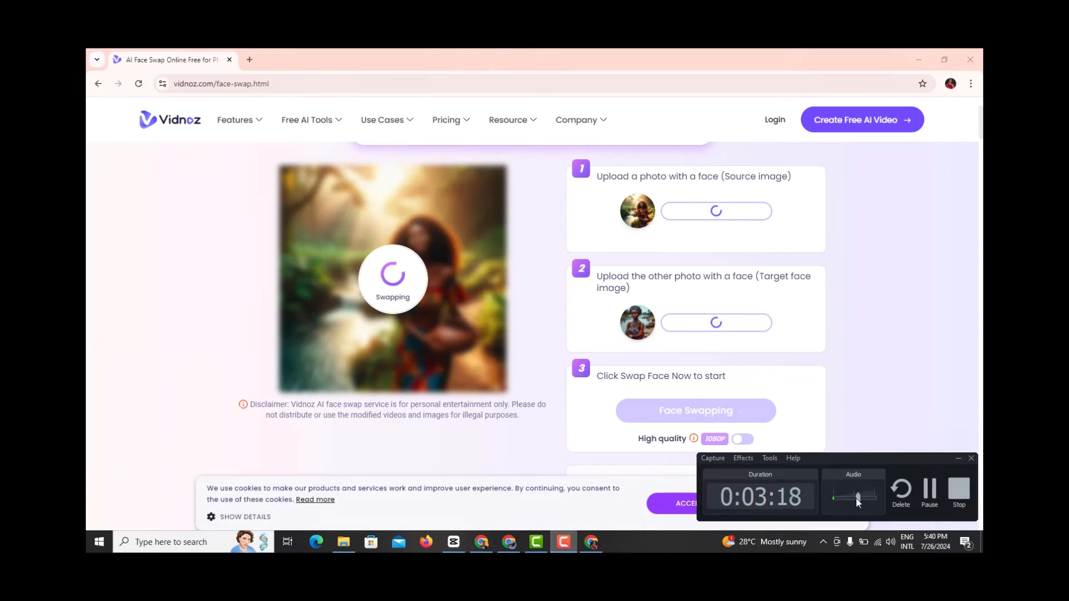
left_click(930, 489)
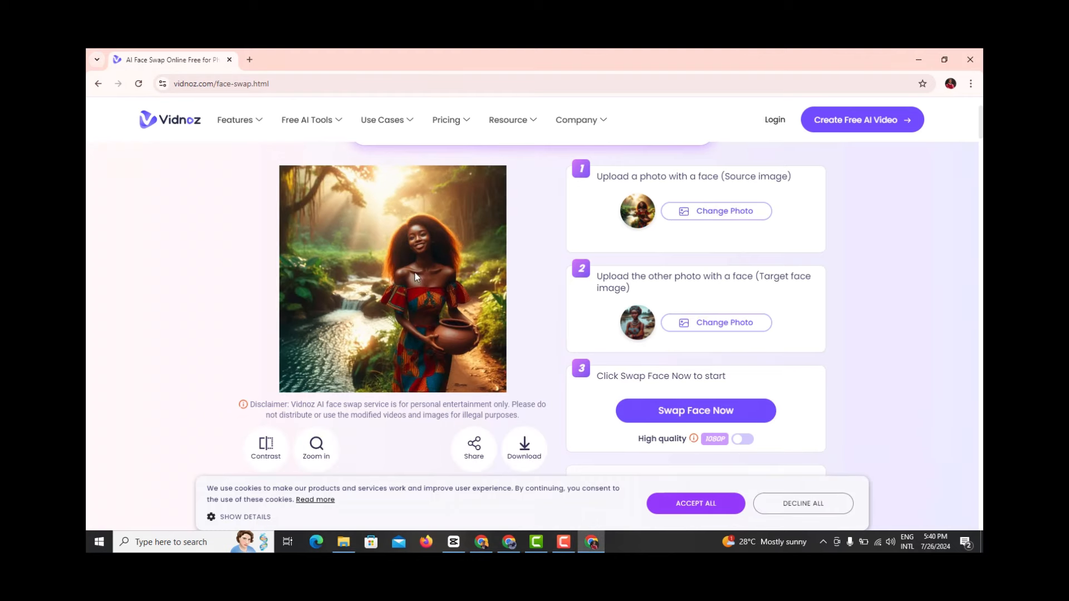
scroll(429, 332, "down", 2)
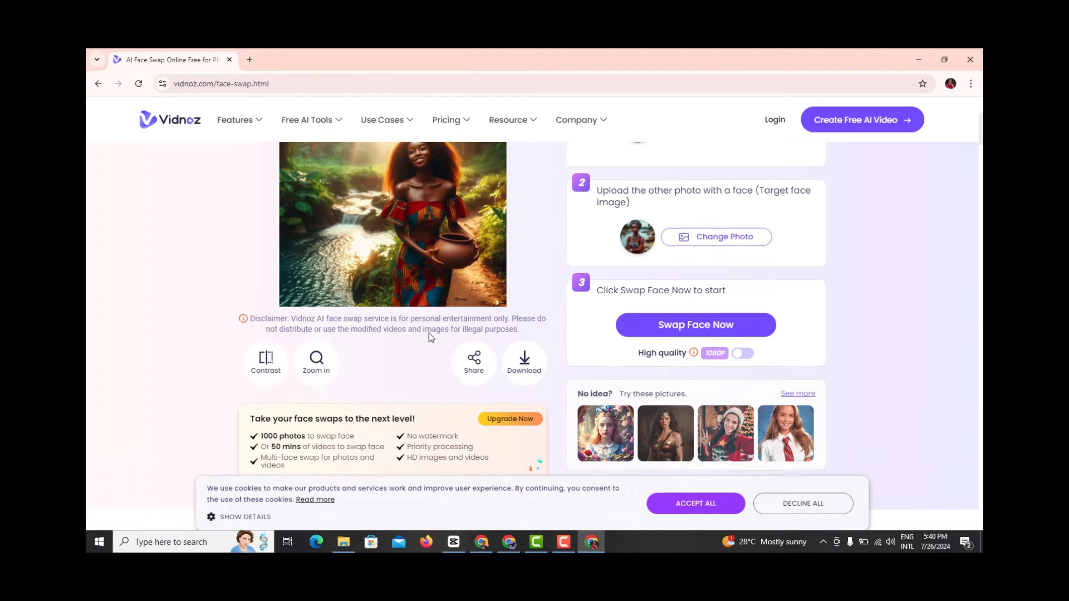
scroll(429, 332, "up", 1)
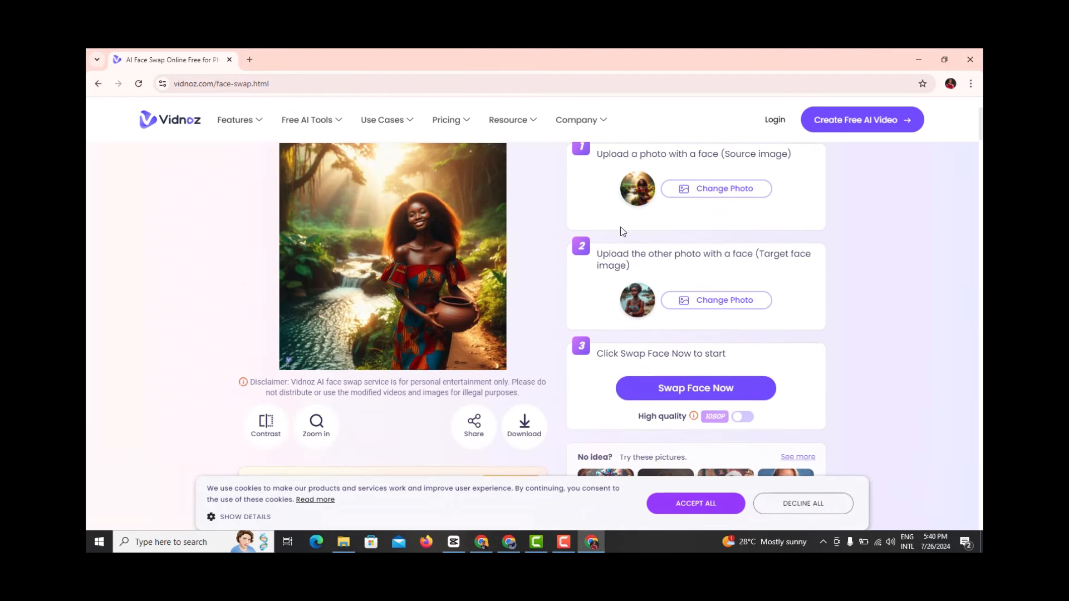